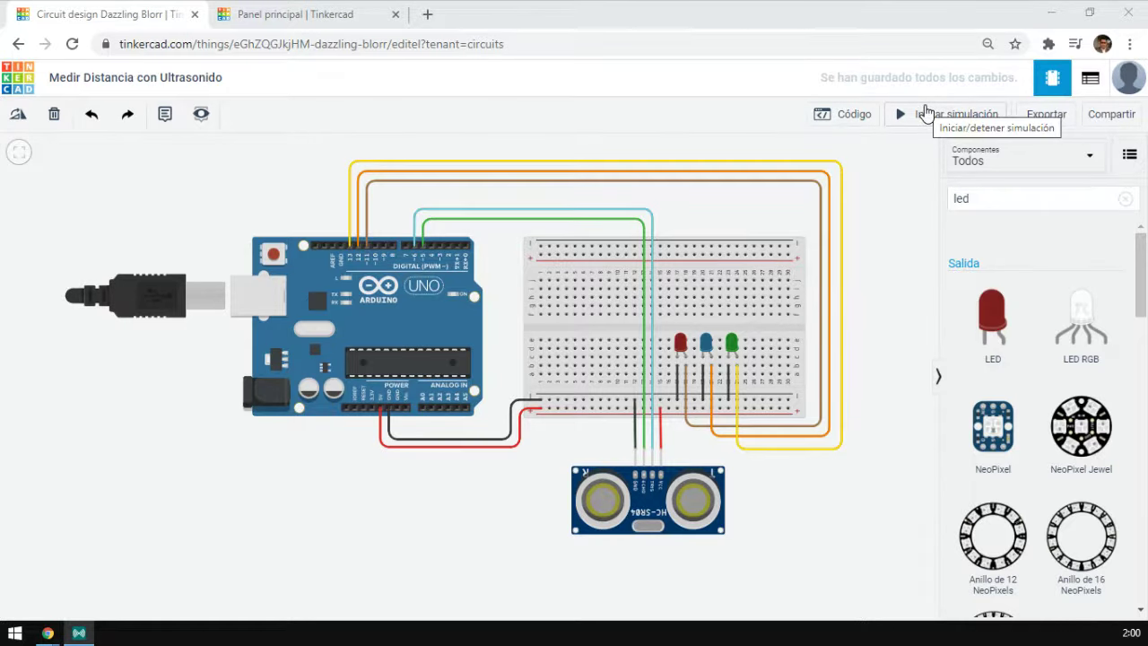
Start the ultrasonic distance circuit's simulation and show its Arduino code together with the serial monitor.
{"action": "left_click", "coordinate": [926, 113]}
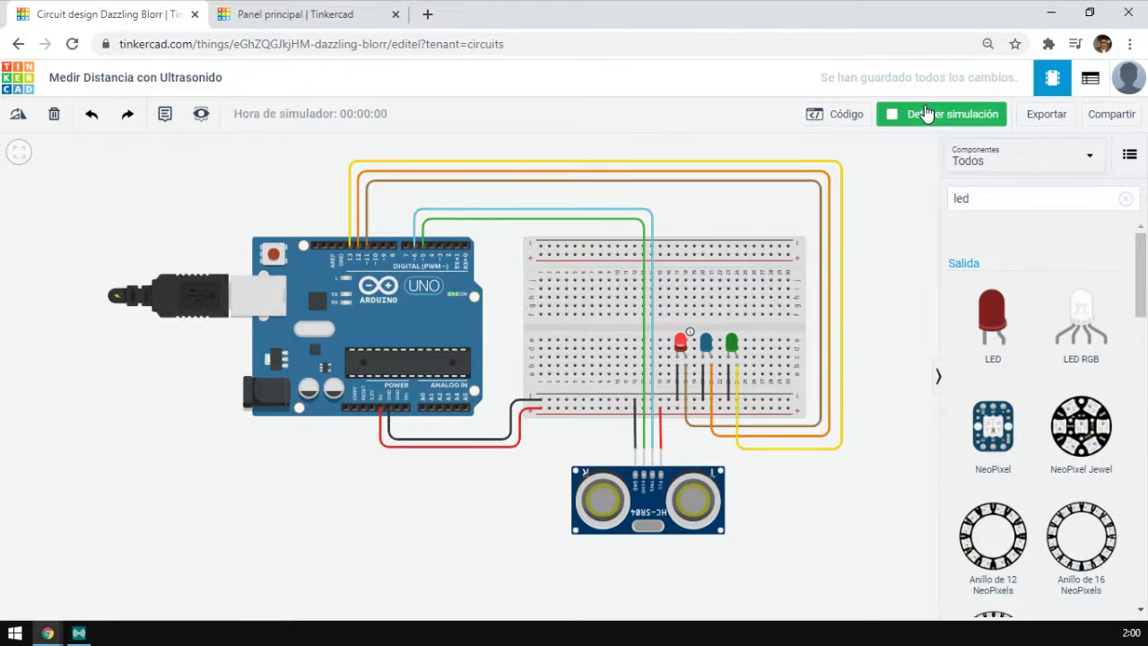
{"action": "left_click", "coordinate": [834, 114]}
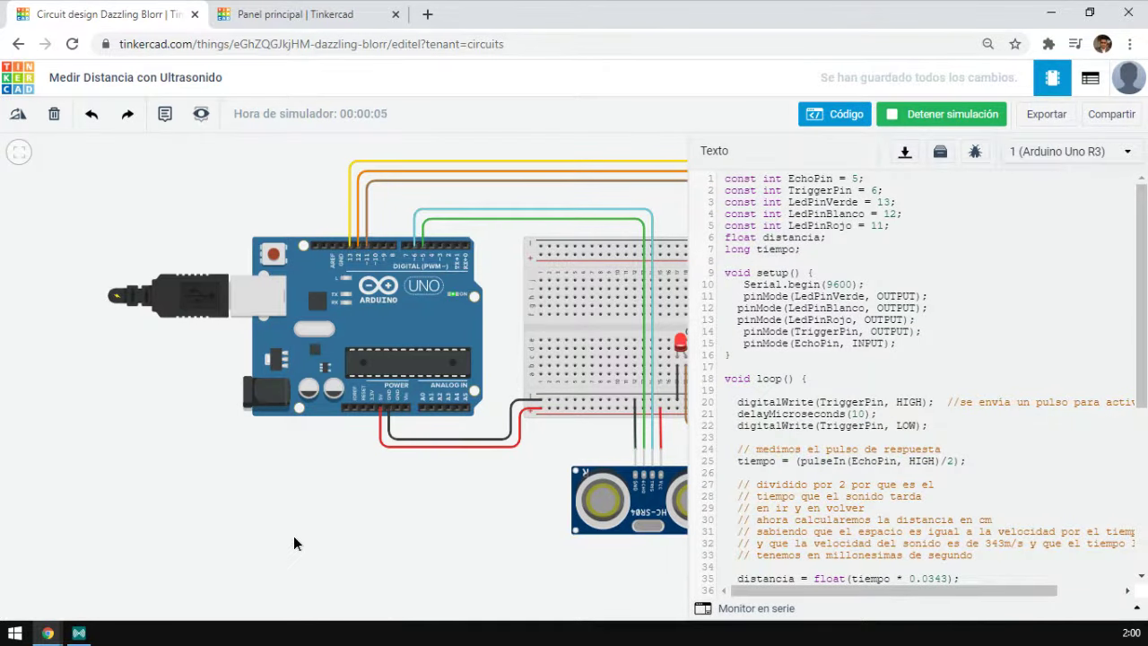
{"action": "key", "text": "f"}
{"action": "scroll", "coordinate": [251, 538], "scroll_direction": "up", "scroll_amount": 2}
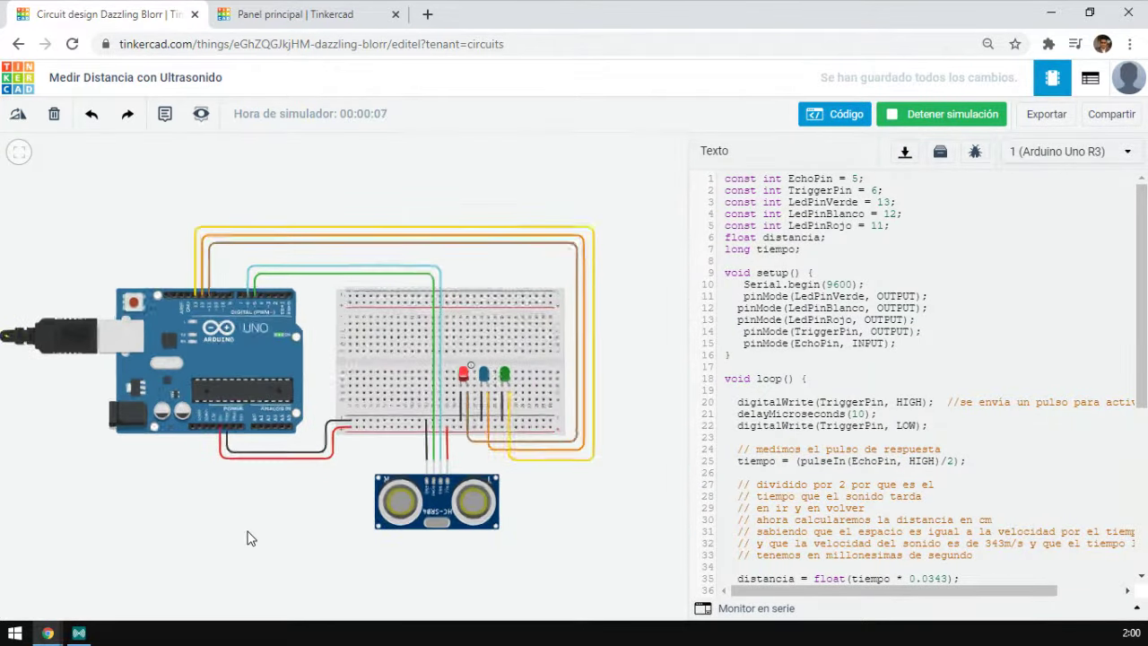
{"action": "left_click", "coordinate": [756, 609]}
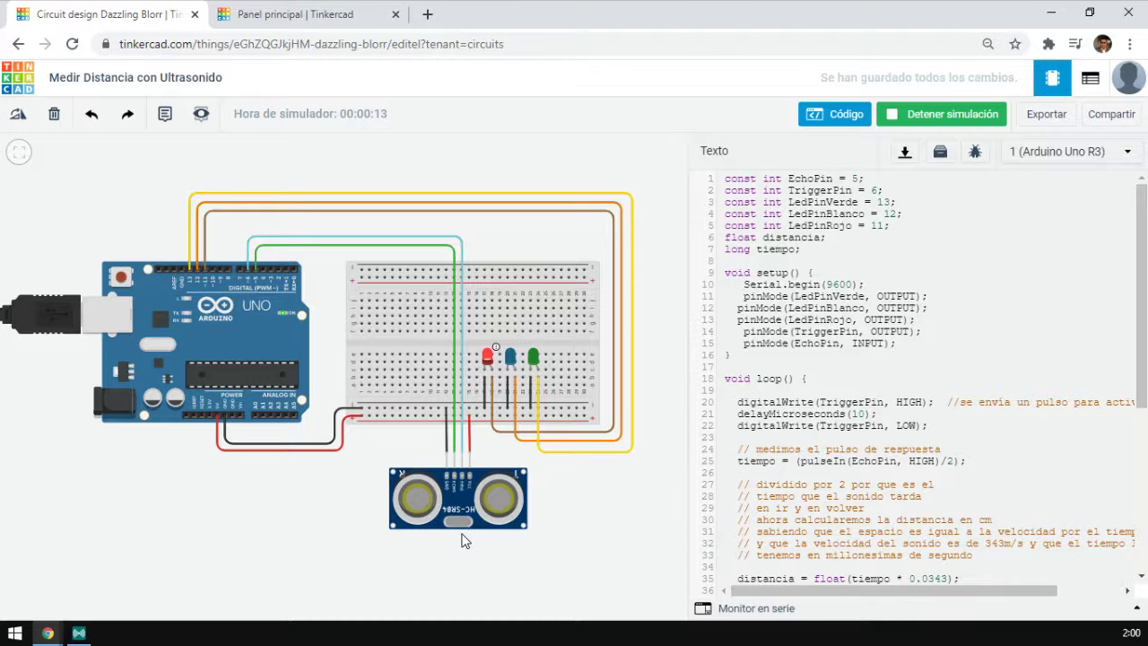
{"action": "left_click", "coordinate": [756, 609]}
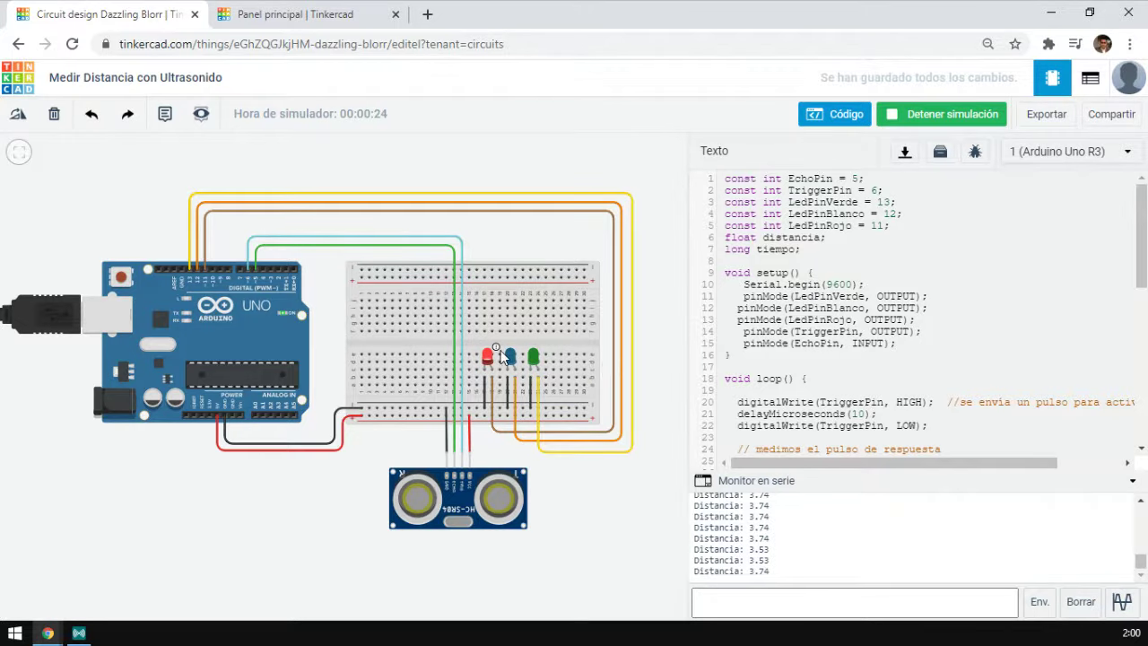
Select the ultrasonic distance sensor and move its simulated target object to about 39 cm away.
{"action": "mouse_move", "coordinate": [491, 359]}
{"action": "left_click", "coordinate": [459, 528]}
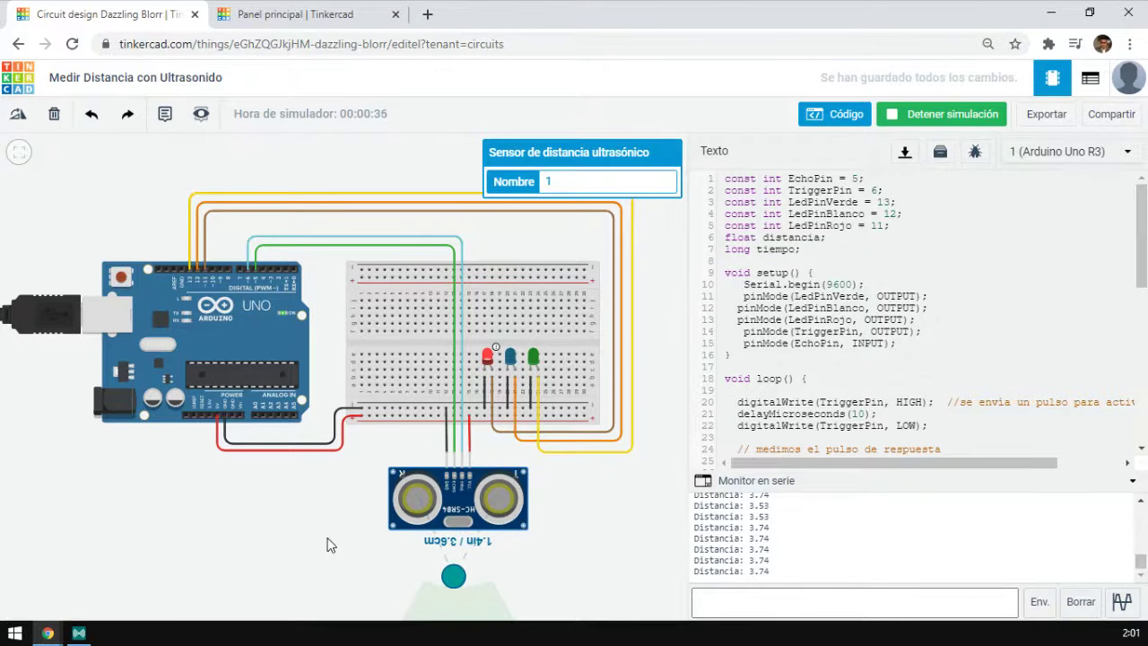
{"action": "scroll", "coordinate": [383, 562], "scroll_direction": "up", "scroll_amount": 1}
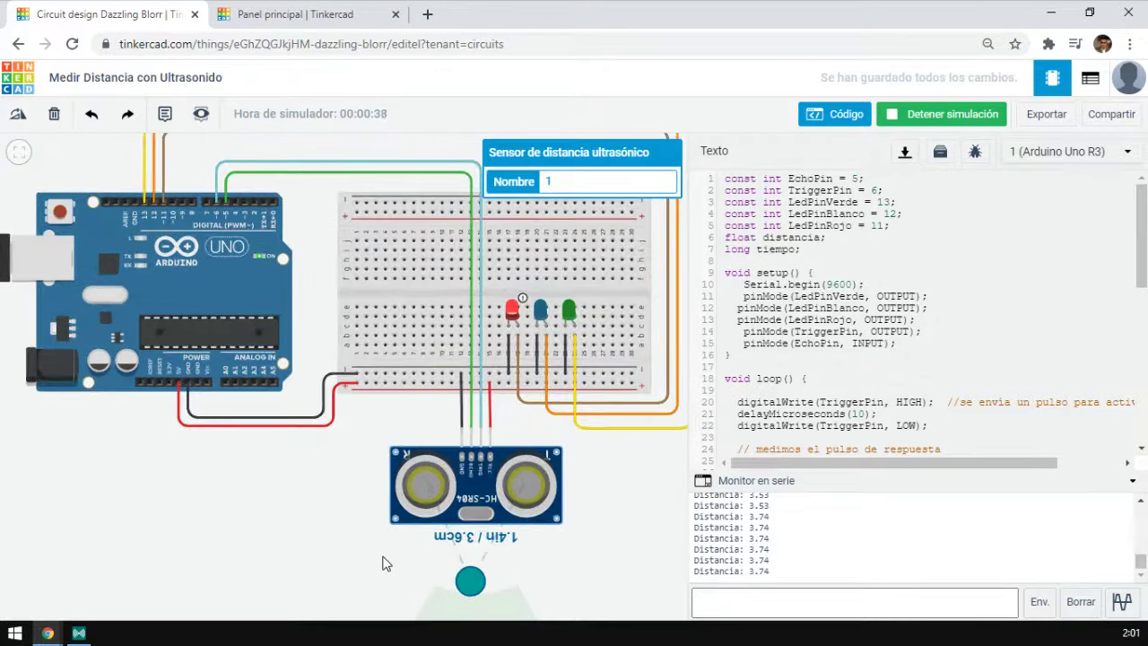
{"action": "scroll", "coordinate": [382, 563], "scroll_direction": "up", "scroll_amount": 1}
{"action": "left_click_drag", "start_coordinate": [314, 547], "coordinate": [246, 364]}
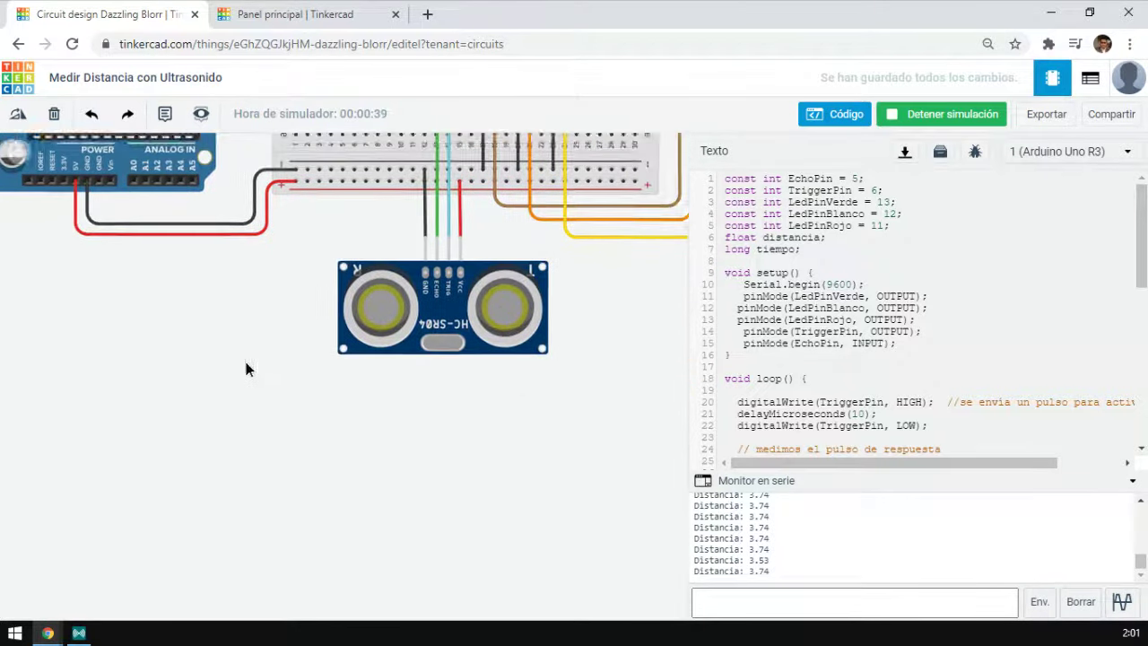
{"action": "scroll", "coordinate": [246, 361], "scroll_direction": "down", "scroll_amount": 2}
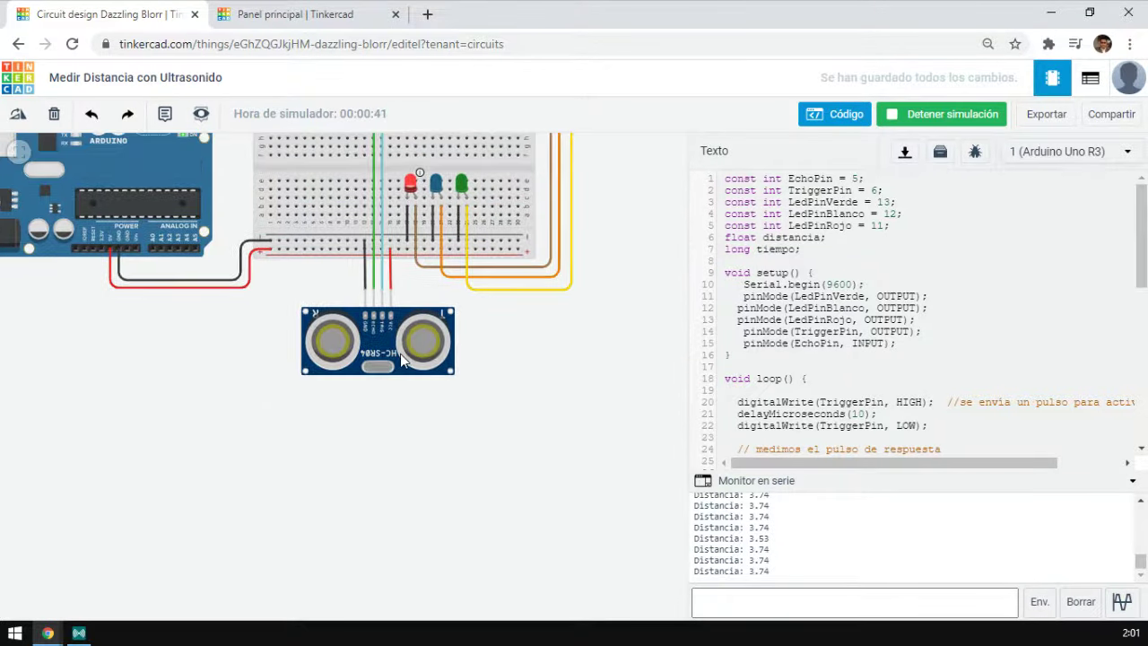
{"action": "left_click", "coordinate": [400, 360]}
{"action": "left_click_drag", "start_coordinate": [371, 430], "coordinate": [375, 459]}
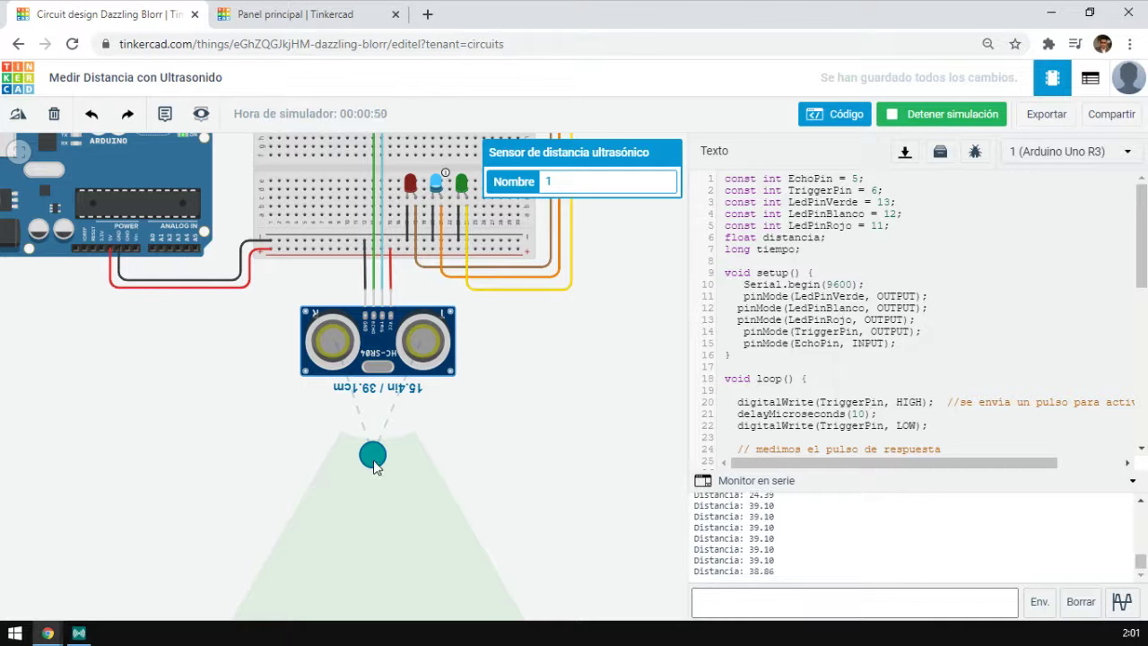
Test the LEDs by moving the sensor's target to about 109 cm, 44 cm, 4.4 cm, 99 cm and 37 cm in turn.
{"action": "left_click_drag", "start_coordinate": [374, 463], "coordinate": [376, 514]}
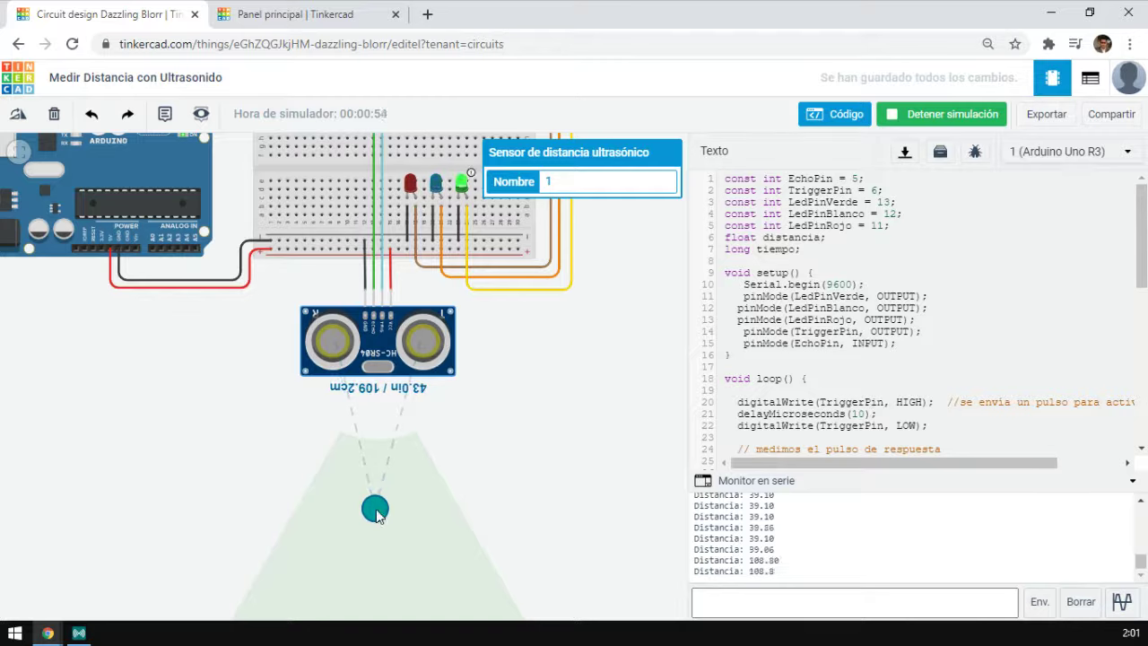
{"action": "left_click_drag", "start_coordinate": [375, 508], "coordinate": [378, 459]}
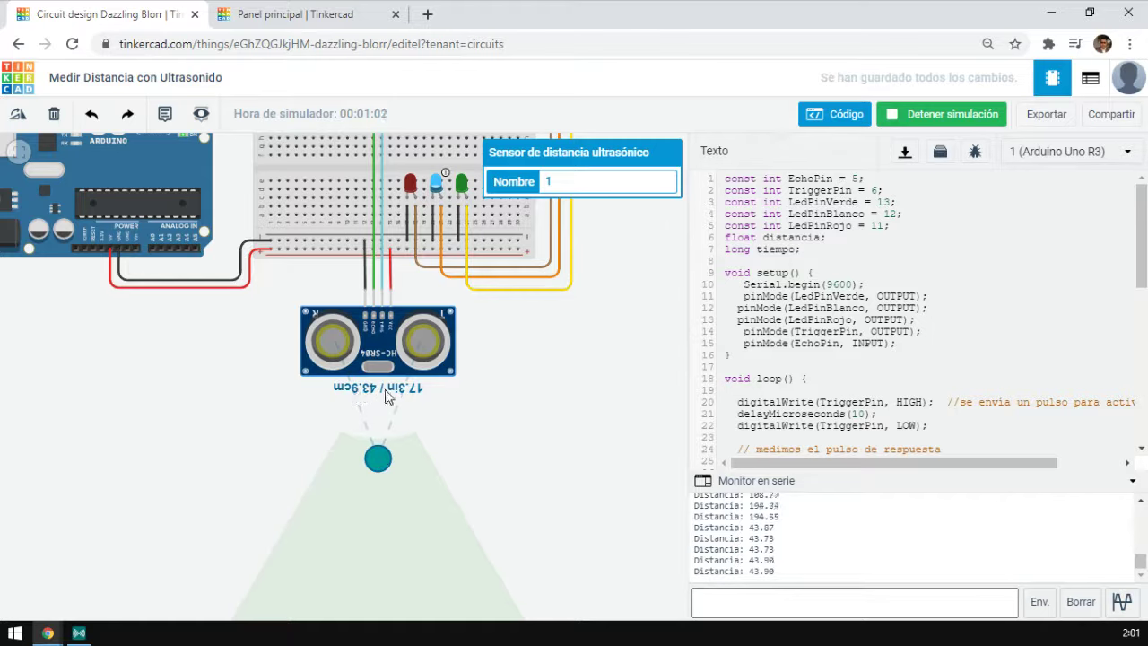
{"action": "left_click_drag", "start_coordinate": [378, 461], "coordinate": [379, 434]}
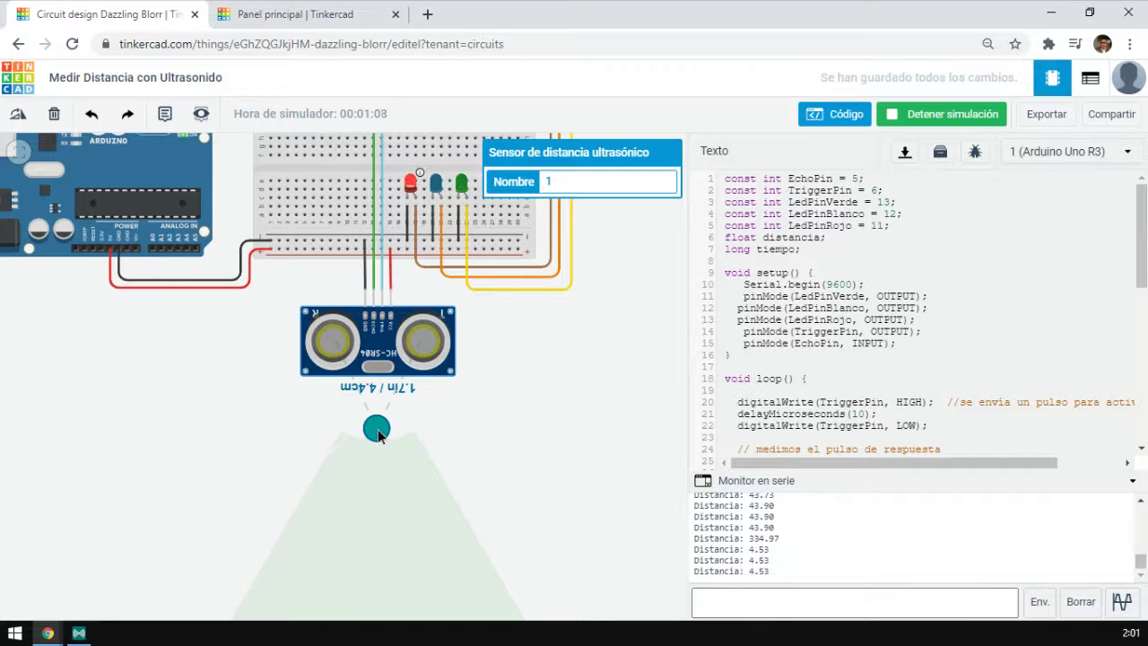
{"action": "left_click_drag", "start_coordinate": [379, 434], "coordinate": [382, 505]}
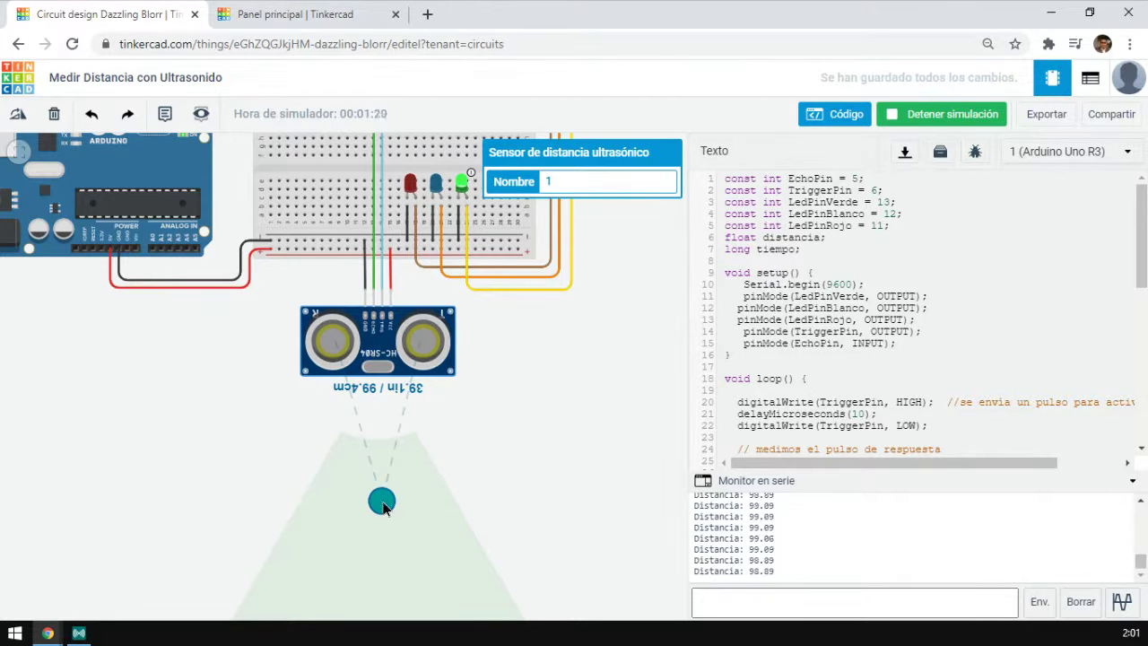
{"action": "left_click_drag", "start_coordinate": [383, 508], "coordinate": [382, 459]}
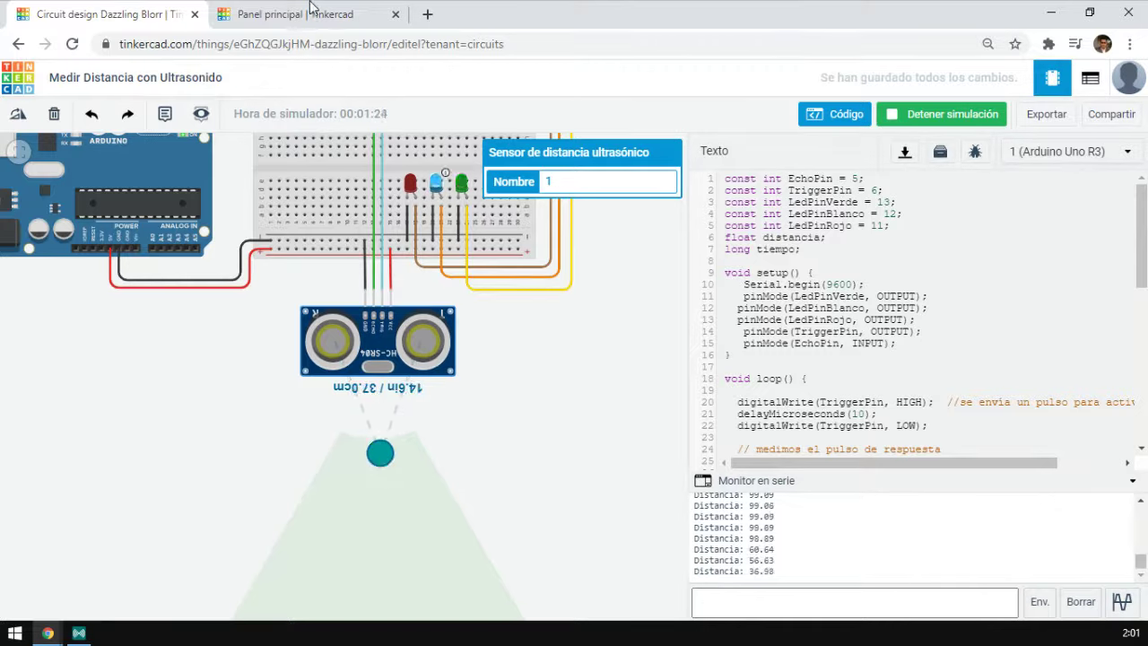
Switch to the YouTube video "Medir distancia con Arduino y sensor de ultrasonido" and skim through the physical circuit's demonstration up to 1:20.
{"action": "mouse_move", "coordinate": [48, 633]}
{"action": "left_click", "coordinate": [105, 572]}
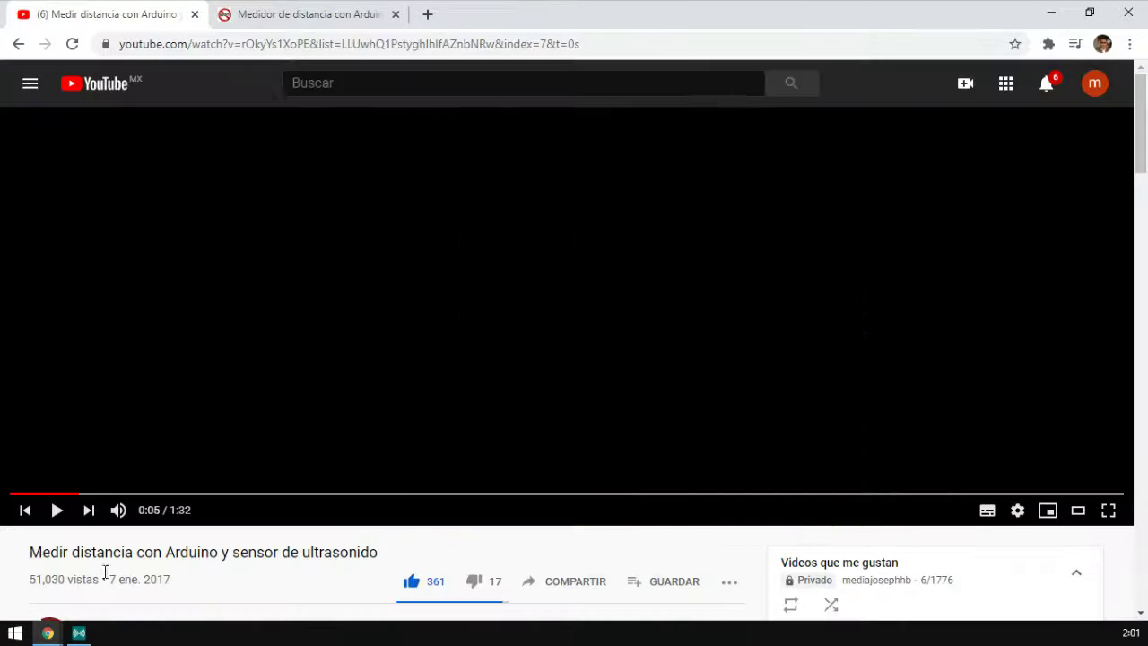
{"action": "left_click_drag", "start_coordinate": [220, 495], "coordinate": [553, 499]}
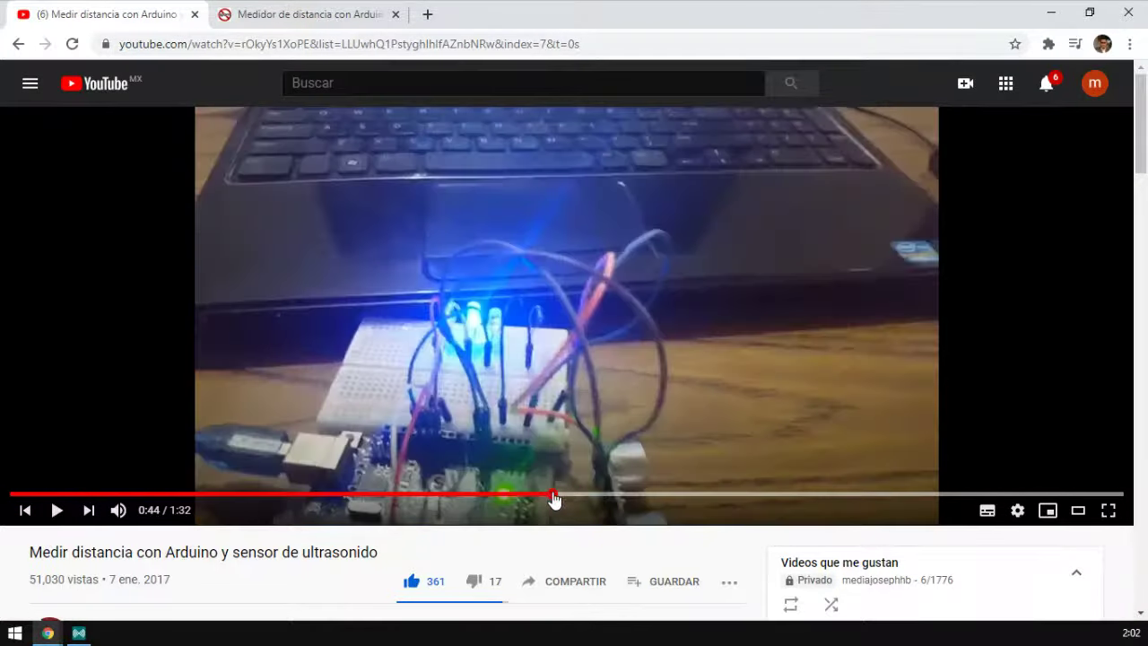
{"action": "left_click", "coordinate": [615, 494]}
{"action": "left_click", "coordinate": [698, 494]}
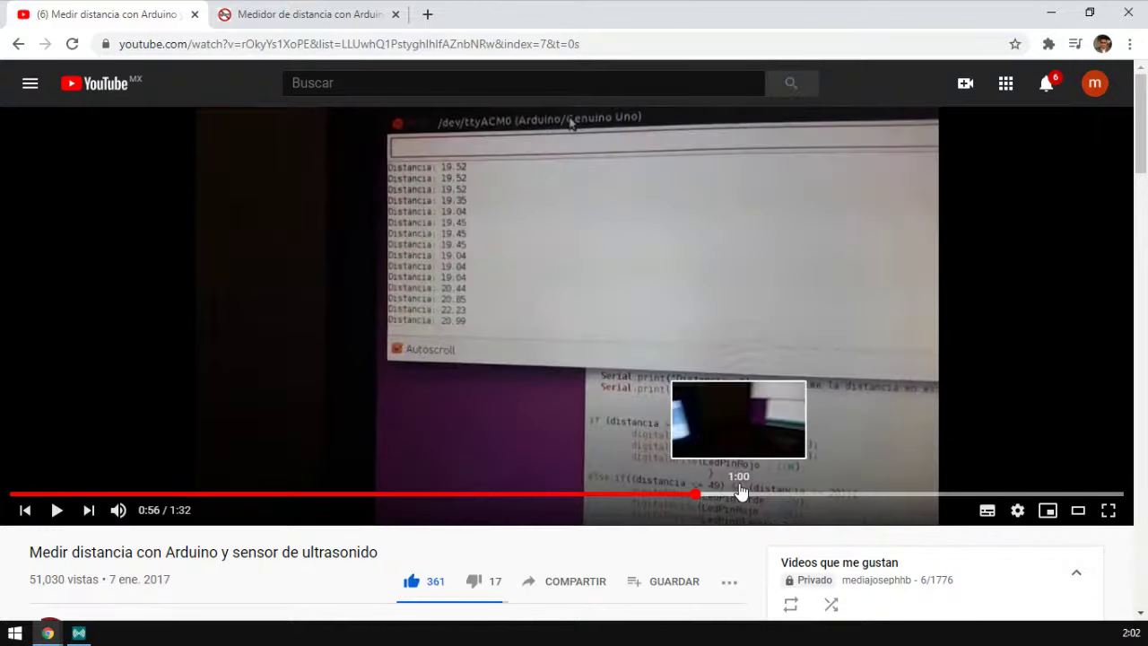
{"action": "left_click", "coordinate": [741, 494]}
{"action": "left_click", "coordinate": [840, 494]}
{"action": "left_click", "coordinate": [872, 494]}
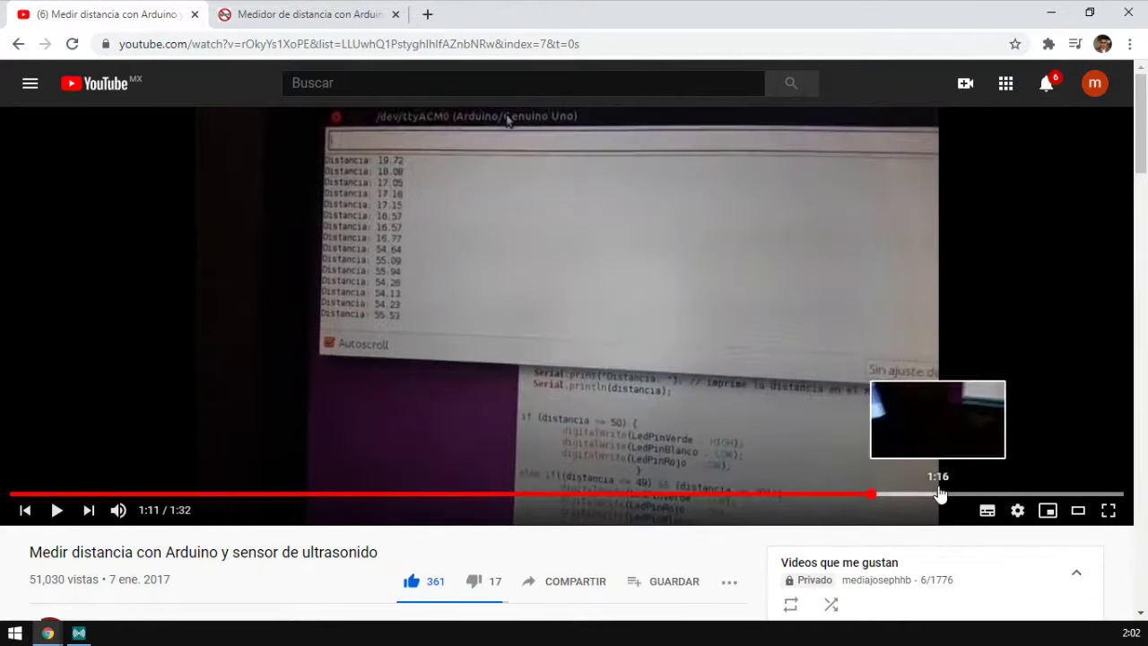
{"action": "left_click", "coordinate": [936, 494]}
{"action": "left_click", "coordinate": [990, 494]}
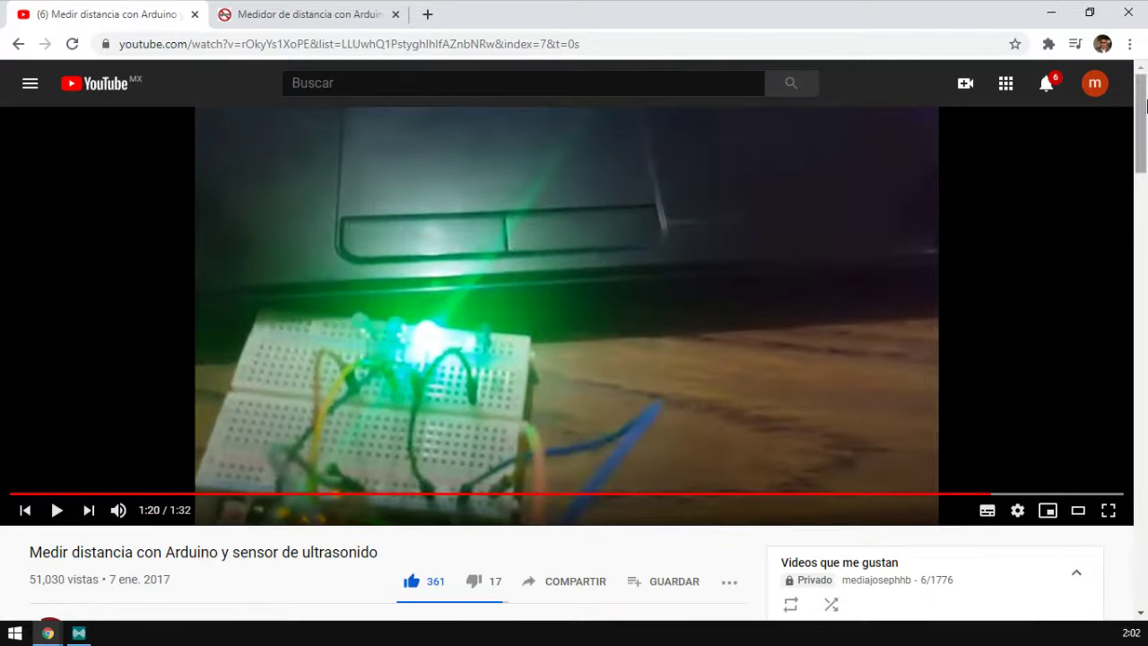
Return to the Tinkercad circuit, stop its simulation and close the circuit.
{"action": "left_click", "coordinate": [1050, 12]}
{"action": "left_click", "coordinate": [512, 415]}
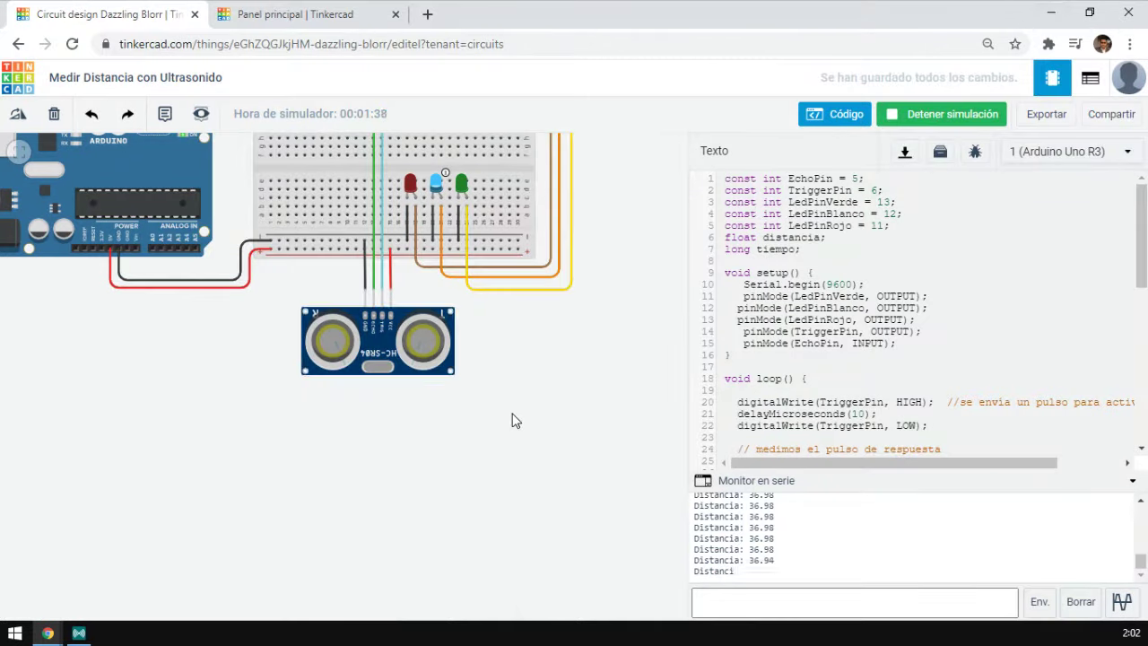
{"action": "left_click", "coordinate": [985, 128]}
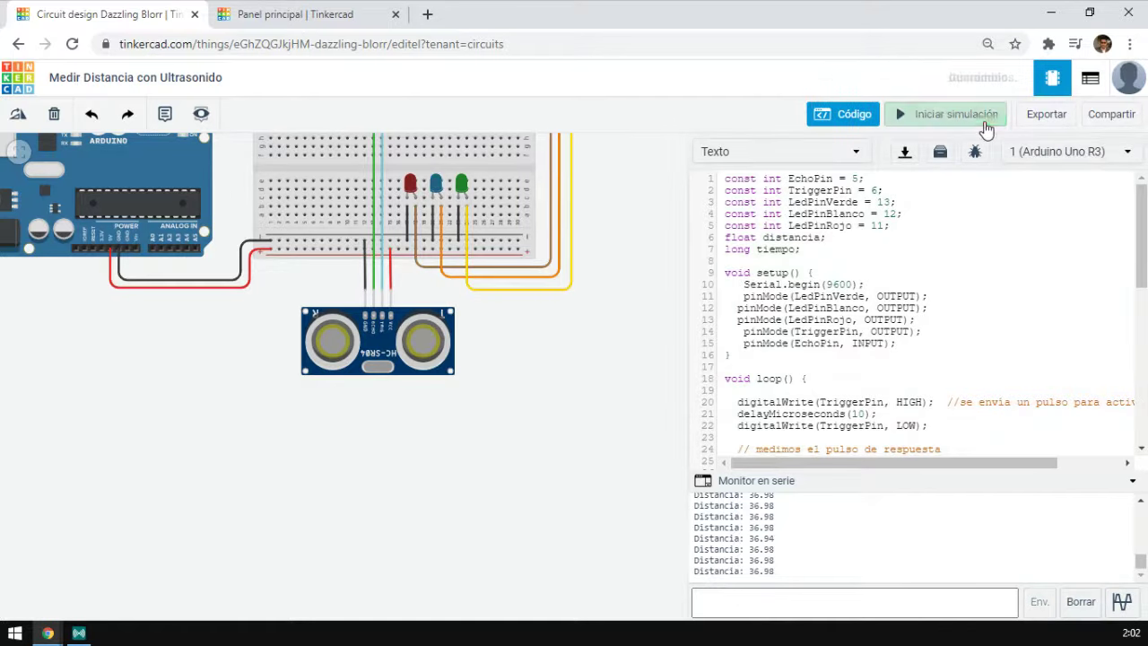
{"action": "middle_click", "coordinate": [157, 11]}
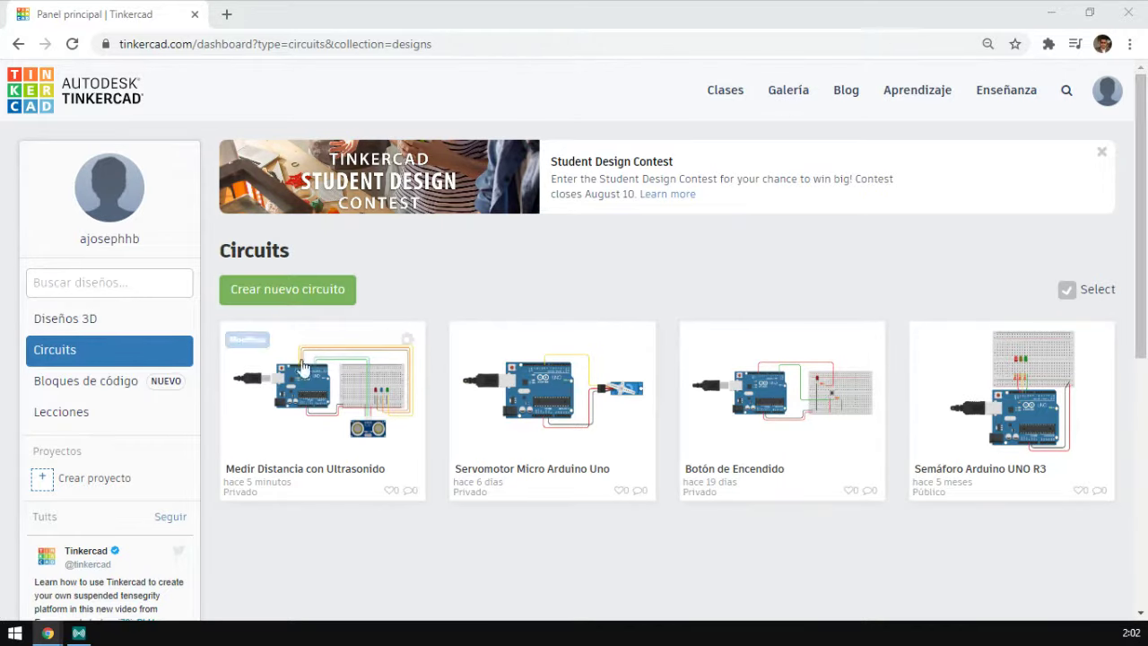
Create a new circuit and place the Arduino starter "Placa de pruebas" in the workspace.
{"action": "left_click", "coordinate": [277, 287]}
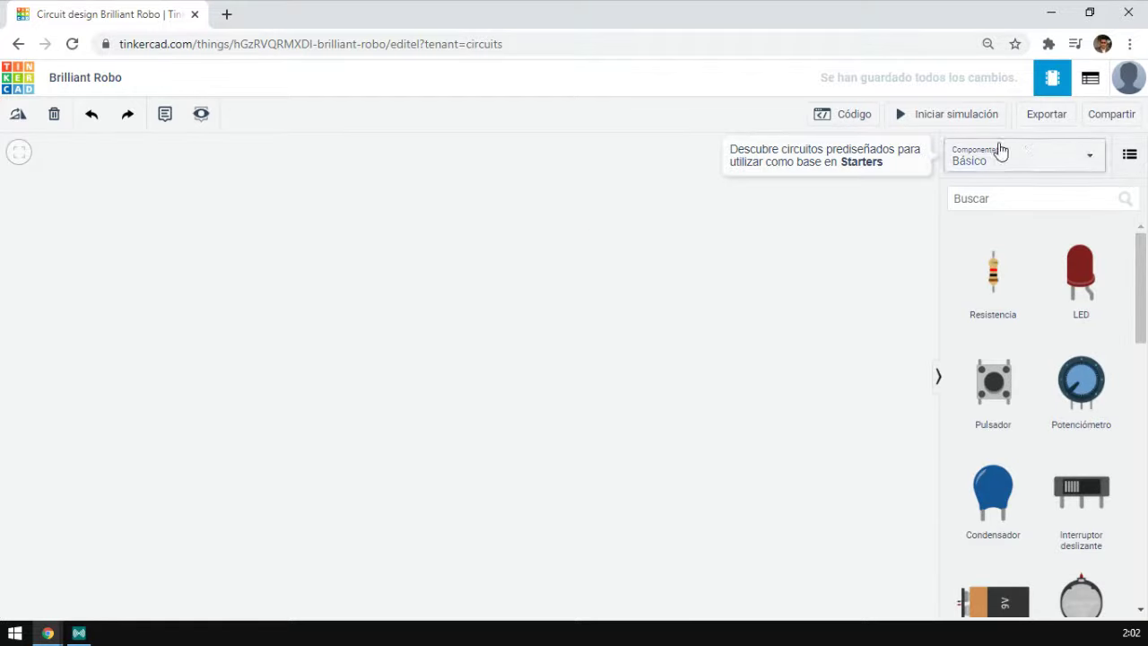
{"action": "left_click", "coordinate": [1028, 152]}
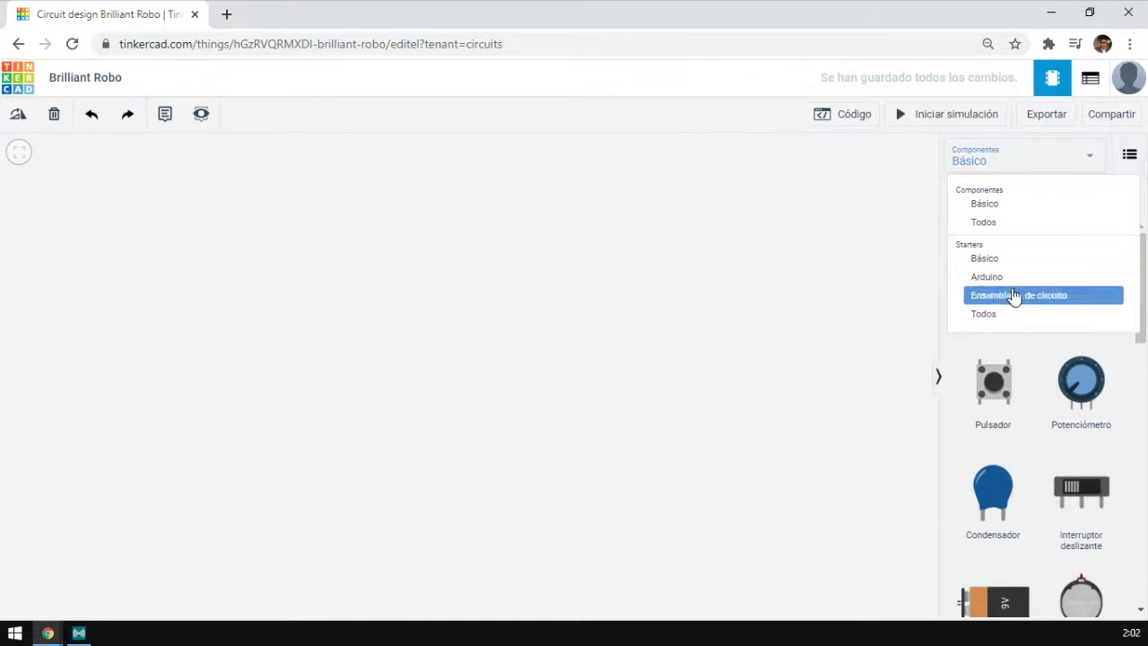
{"action": "left_click", "coordinate": [1029, 278]}
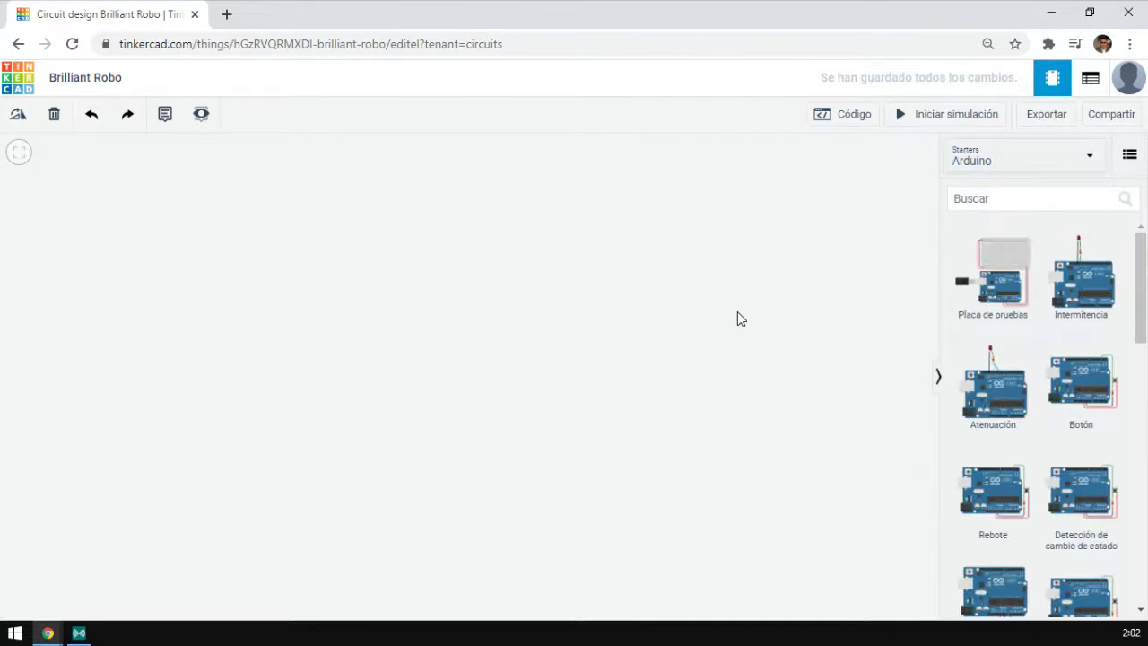
{"action": "left_click", "coordinate": [989, 296]}
{"action": "left_click", "coordinate": [413, 361]}
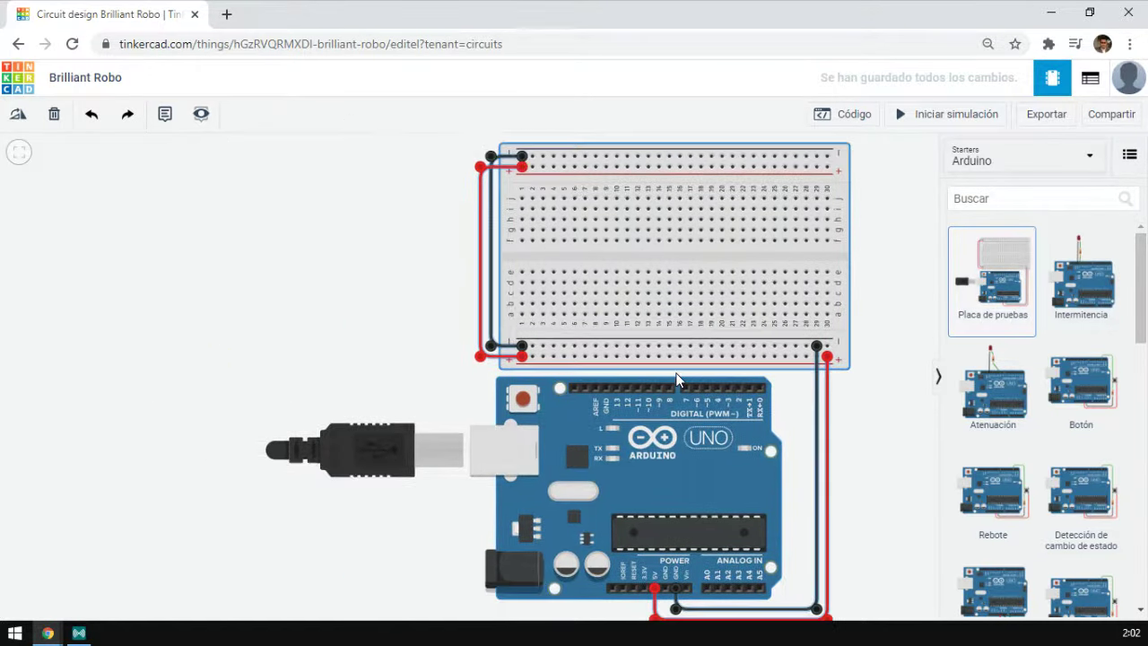
{"action": "left_click_drag", "start_coordinate": [534, 370], "coordinate": [327, 361]}
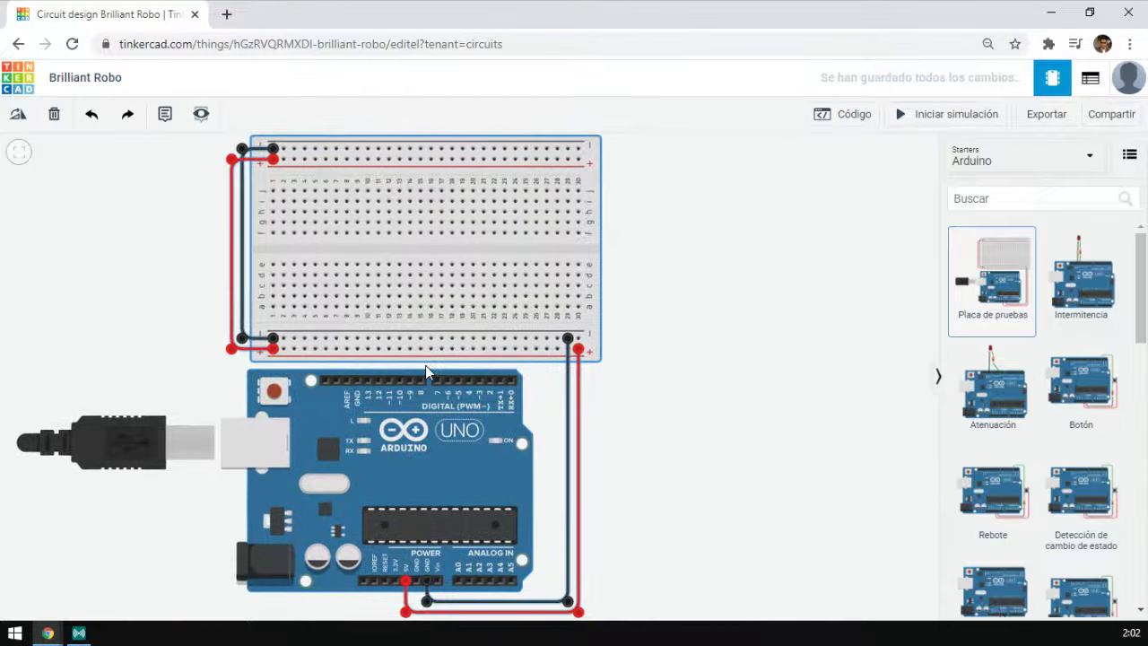
{"action": "left_click", "coordinate": [634, 408]}
Delete all four preset red and black wires from the breadboard and the Arduino Uno.
{"action": "left_click", "coordinate": [567, 428]}
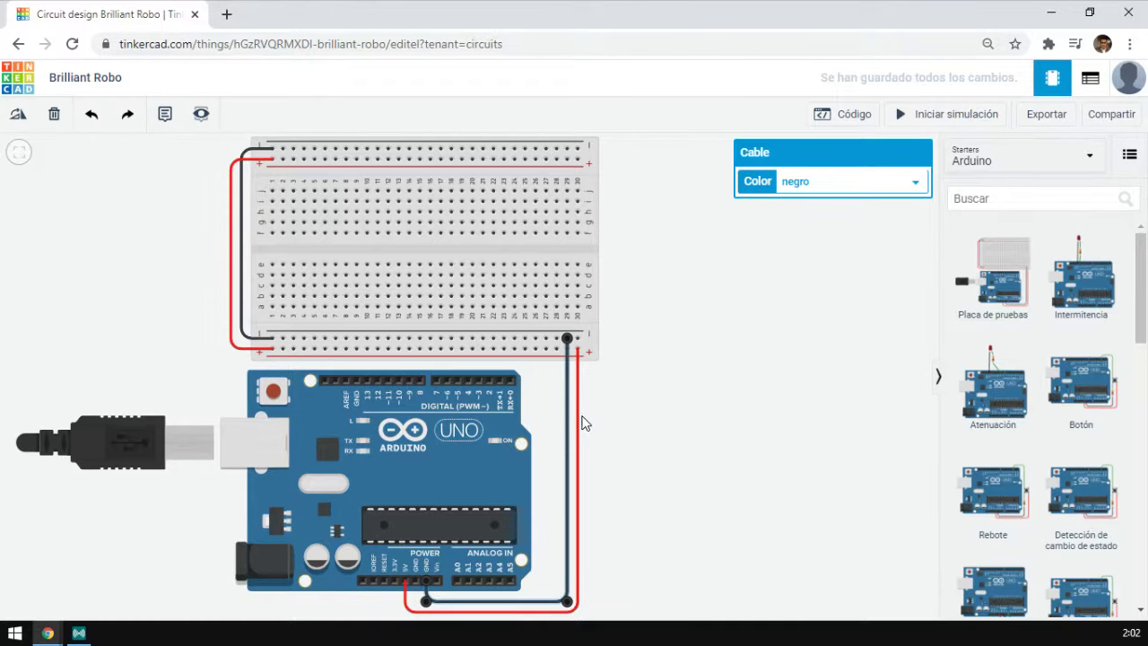
{"action": "left_click", "coordinate": [579, 421]}
{"action": "key", "text": "Delete"}
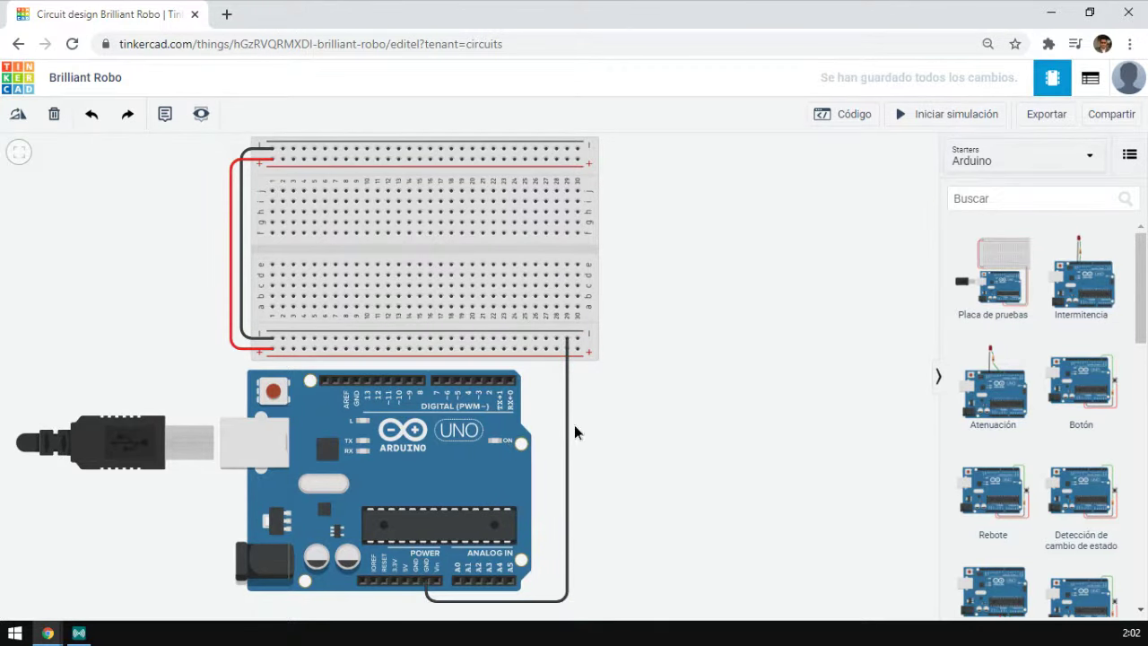
{"action": "left_click", "coordinate": [567, 430]}
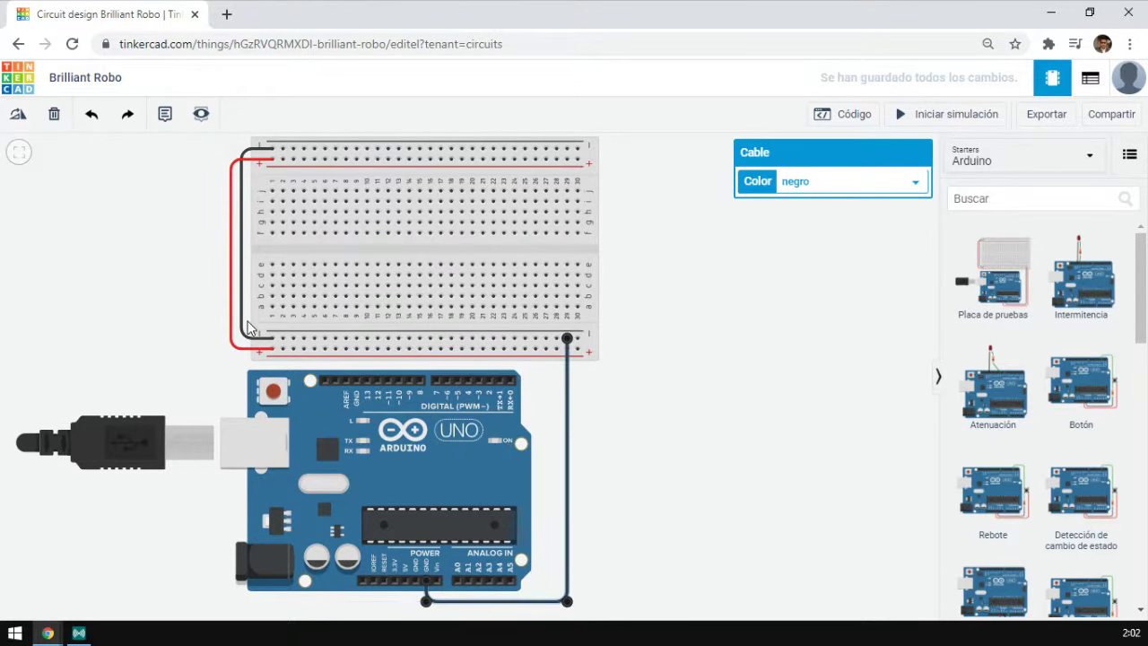
{"action": "key", "text": "Delete"}
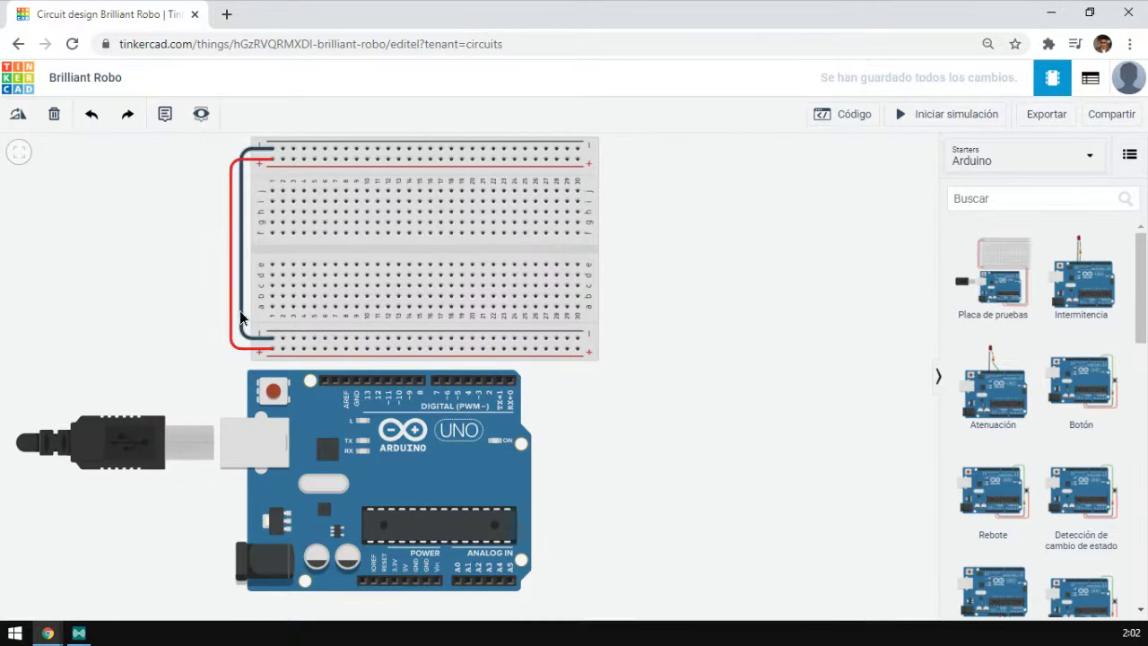
{"action": "left_click", "coordinate": [240, 316]}
{"action": "key", "text": "Delete"}
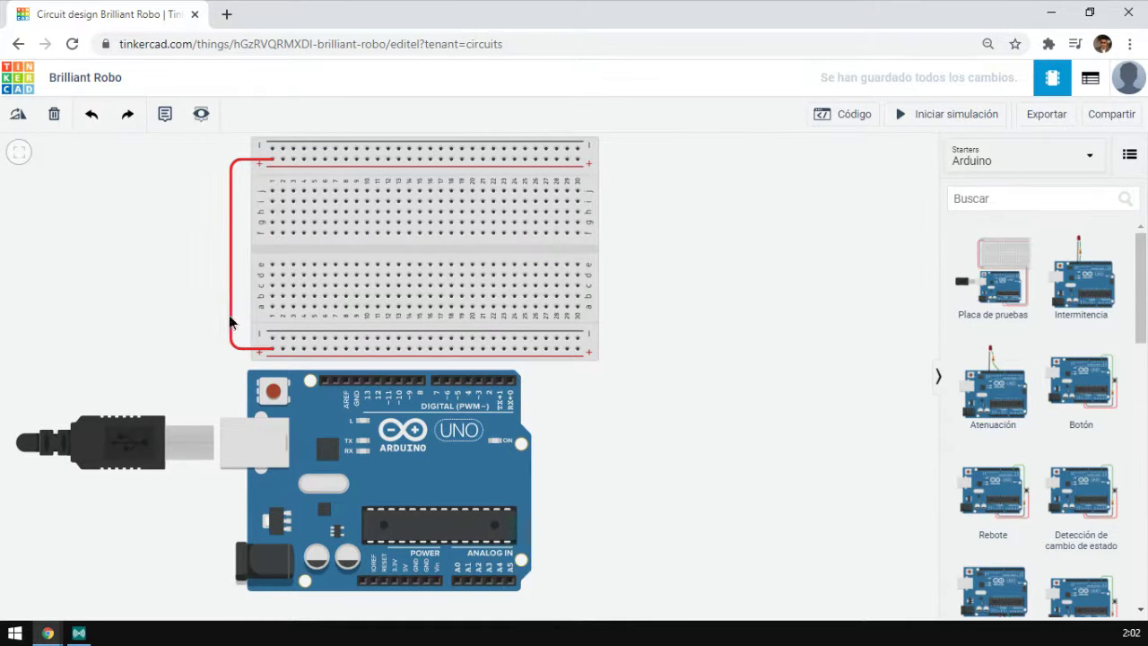
{"action": "left_click", "coordinate": [232, 321]}
{"action": "key", "text": "Delete"}
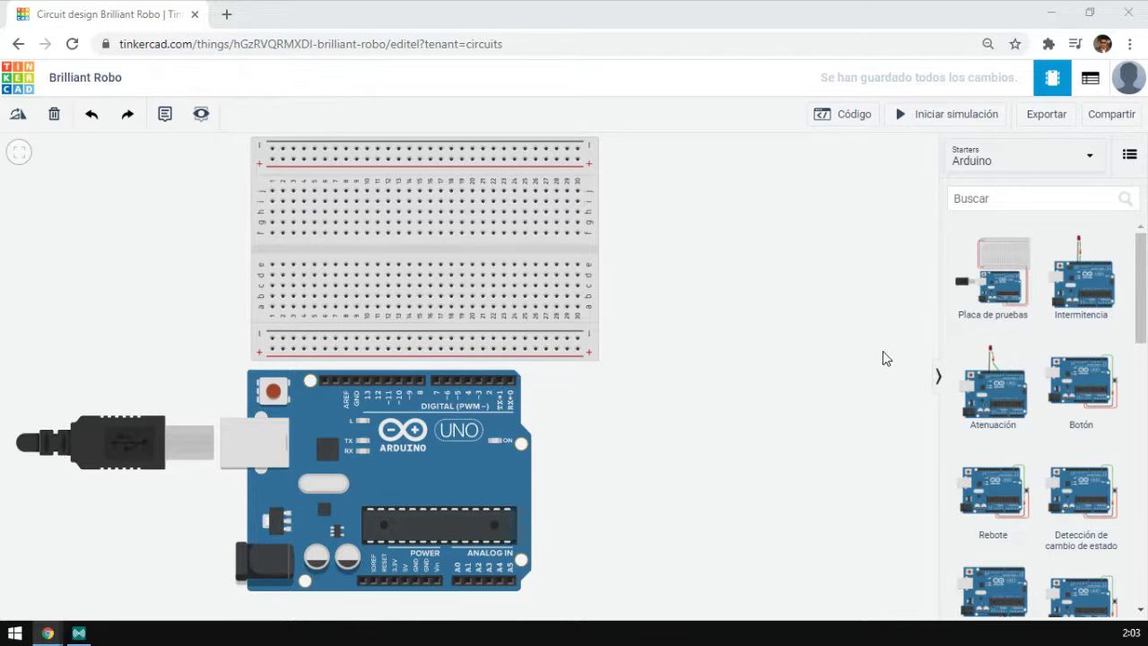
{"action": "scroll", "coordinate": [520, 300], "scroll_direction": "down", "scroll_amount": 2}
{"action": "scroll", "coordinate": [557, 393], "scroll_direction": "up", "scroll_amount": 3}
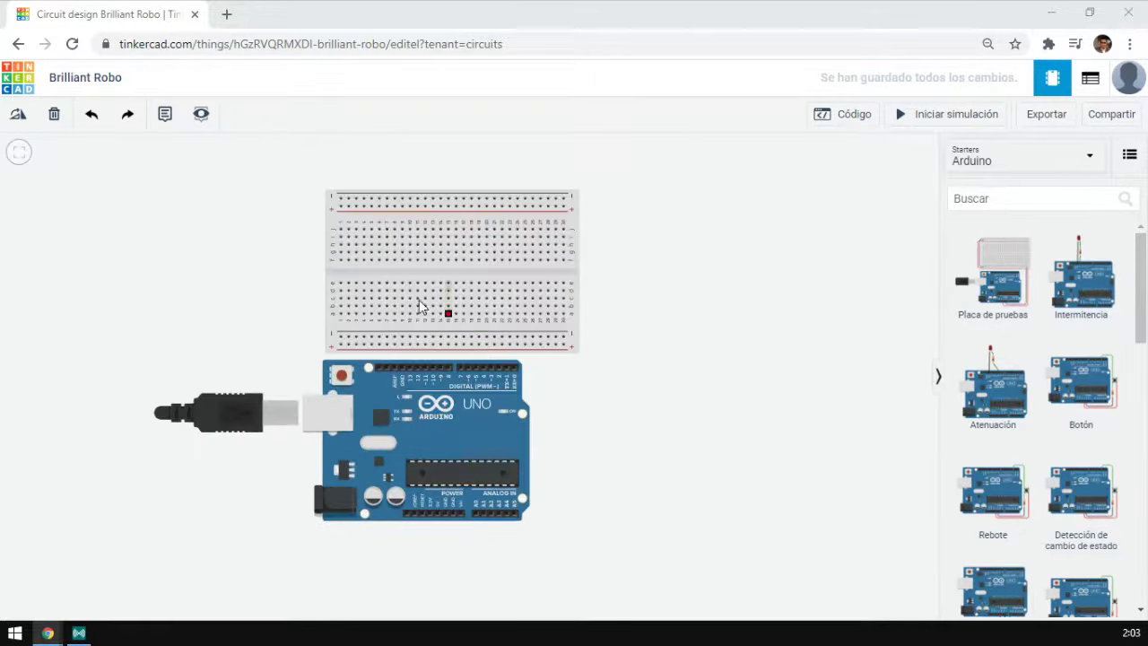
Move the small breadboard beside the Arduino Uno, aligned with the board and leaving a gap between them.
{"action": "left_click_drag", "start_coordinate": [456, 302], "coordinate": [630, 453]}
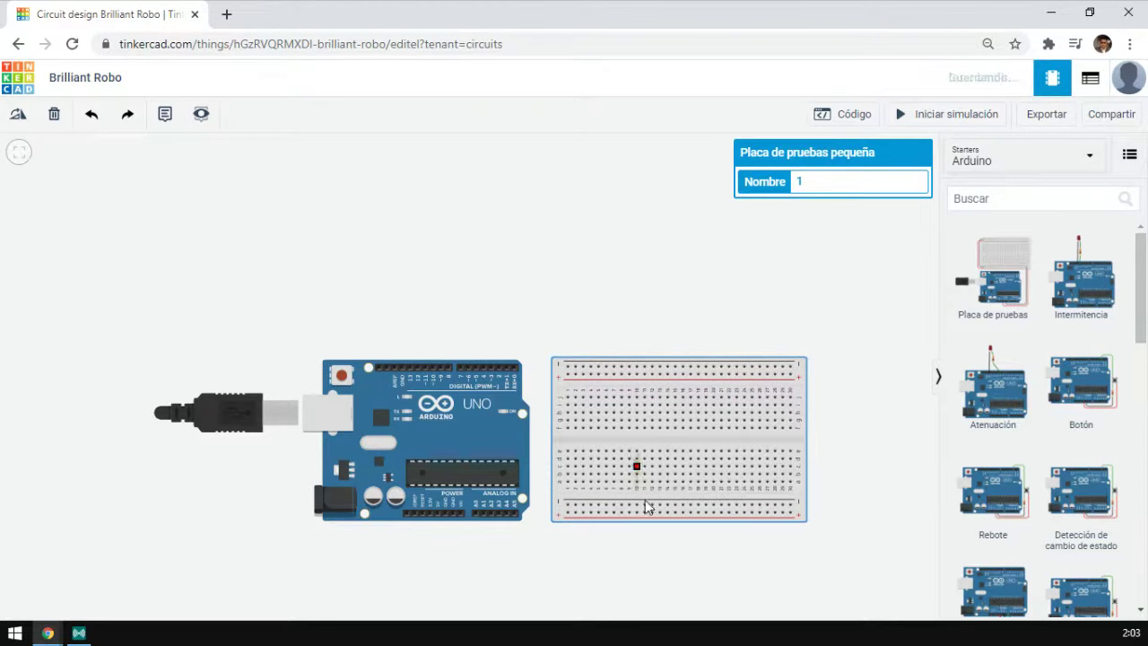
{"action": "left_click", "coordinate": [646, 538]}
{"action": "left_click_drag", "start_coordinate": [551, 496], "coordinate": [546, 383]}
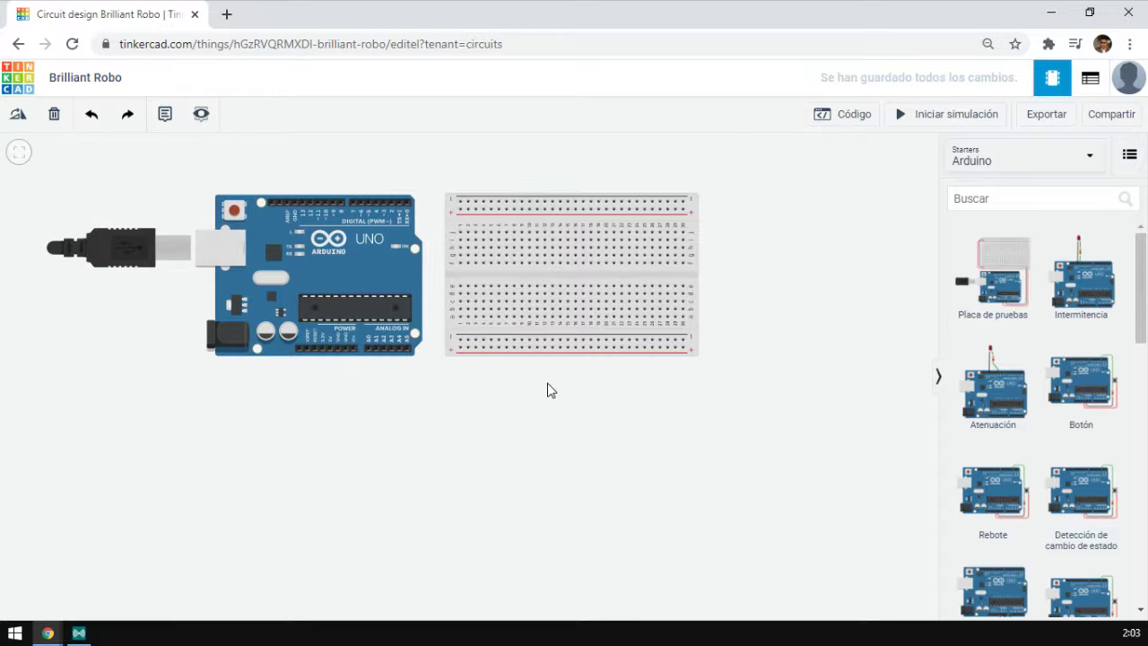
{"action": "left_click_drag", "start_coordinate": [518, 326], "coordinate": [532, 326]}
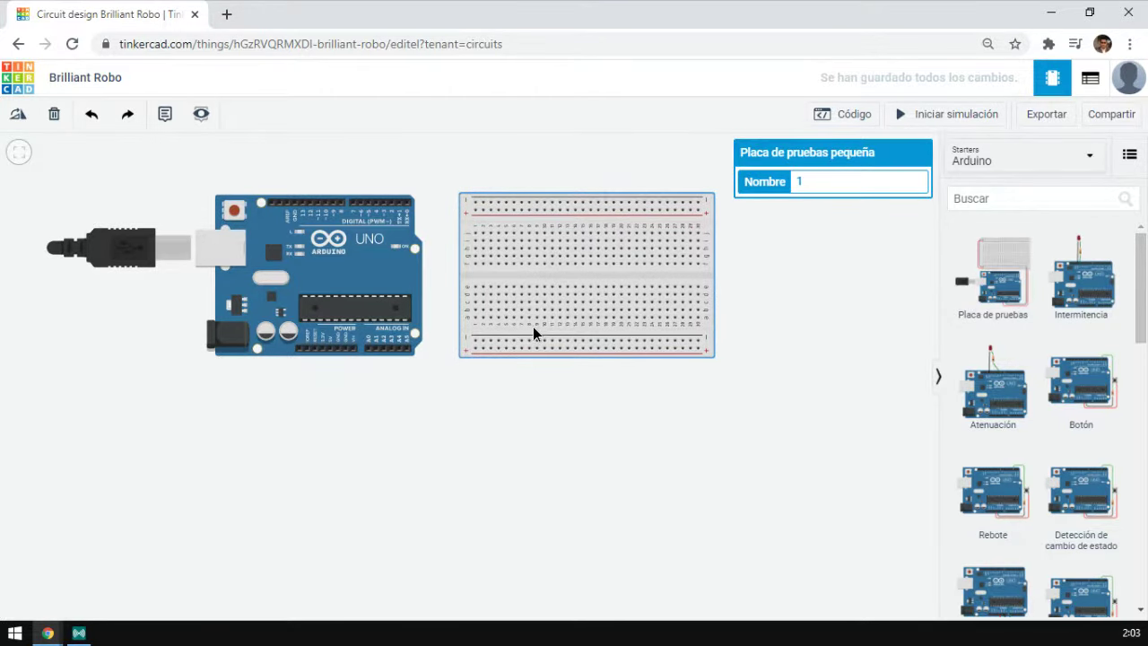
{"action": "left_click", "coordinate": [414, 400]}
Wire the first hole of the breadboard's lower negative rail to the Arduino GND pin beside 5V, with squared bends, and color it black (negro).
{"action": "scroll", "coordinate": [413, 404], "scroll_direction": "up", "scroll_amount": 2}
{"action": "scroll", "coordinate": [414, 405], "scroll_direction": "up", "scroll_amount": 3}
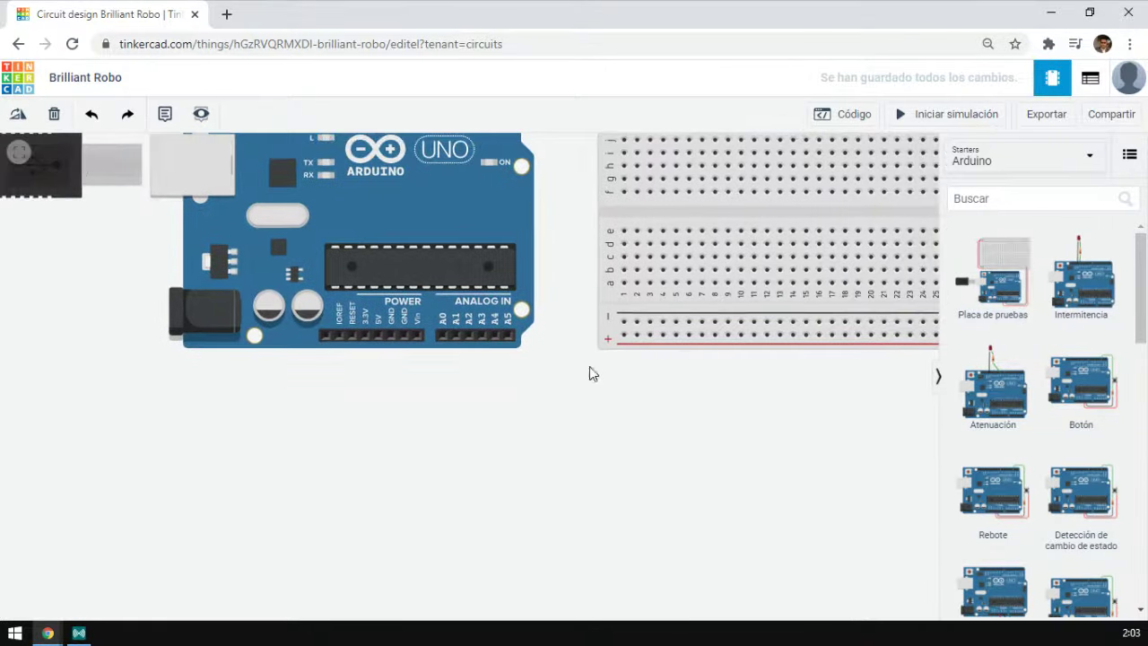
{"action": "left_click", "coordinate": [619, 324]}
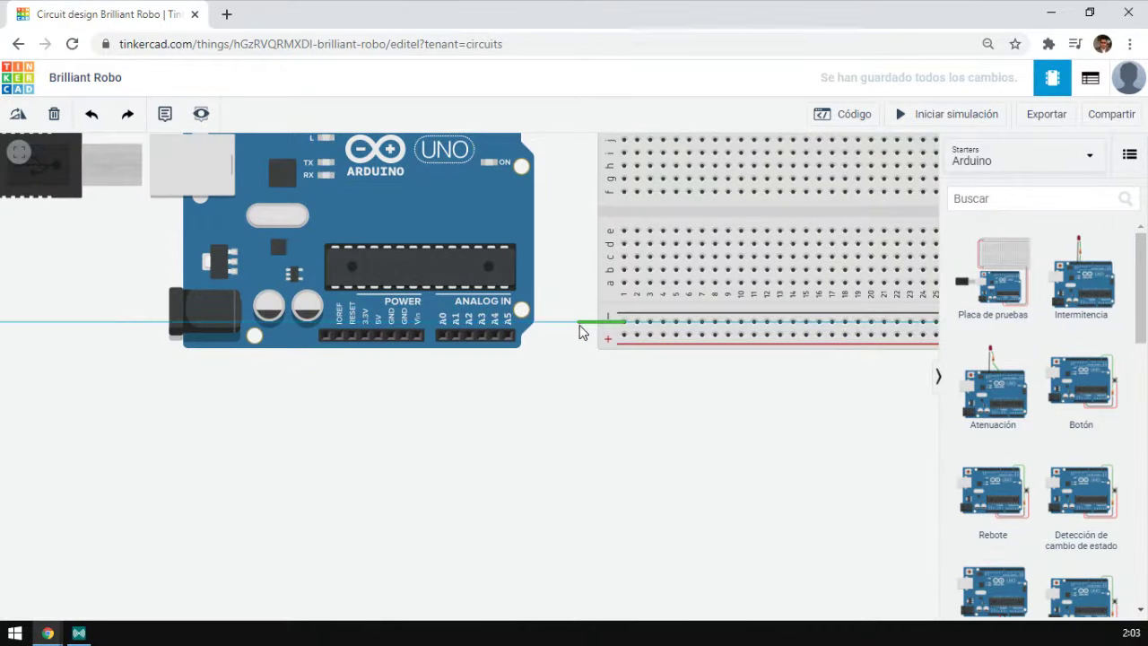
{"action": "left_click", "coordinate": [579, 382]}
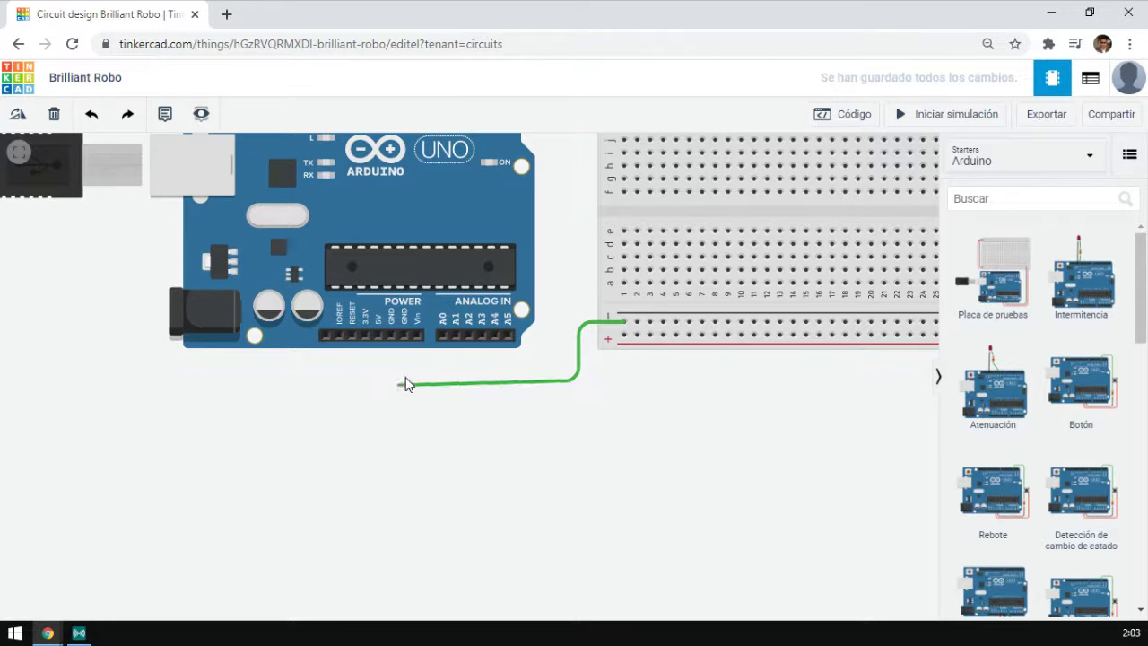
{"action": "left_click", "coordinate": [393, 381]}
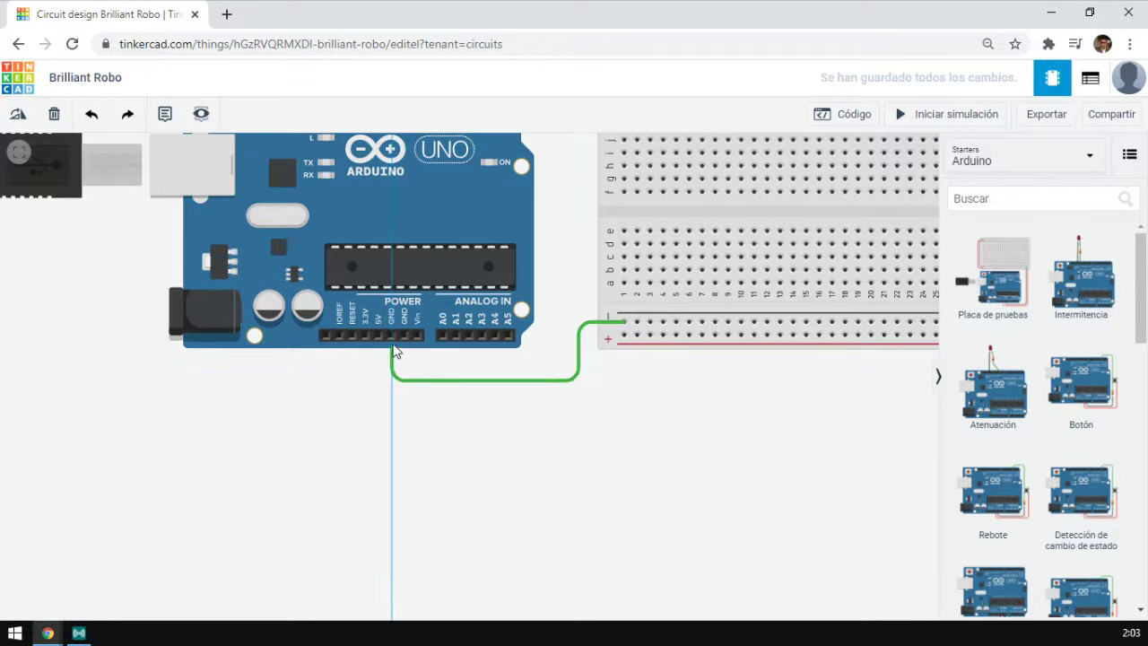
{"action": "left_click", "coordinate": [391, 336]}
{"action": "left_click_drag", "start_coordinate": [391, 388], "coordinate": [392, 383]}
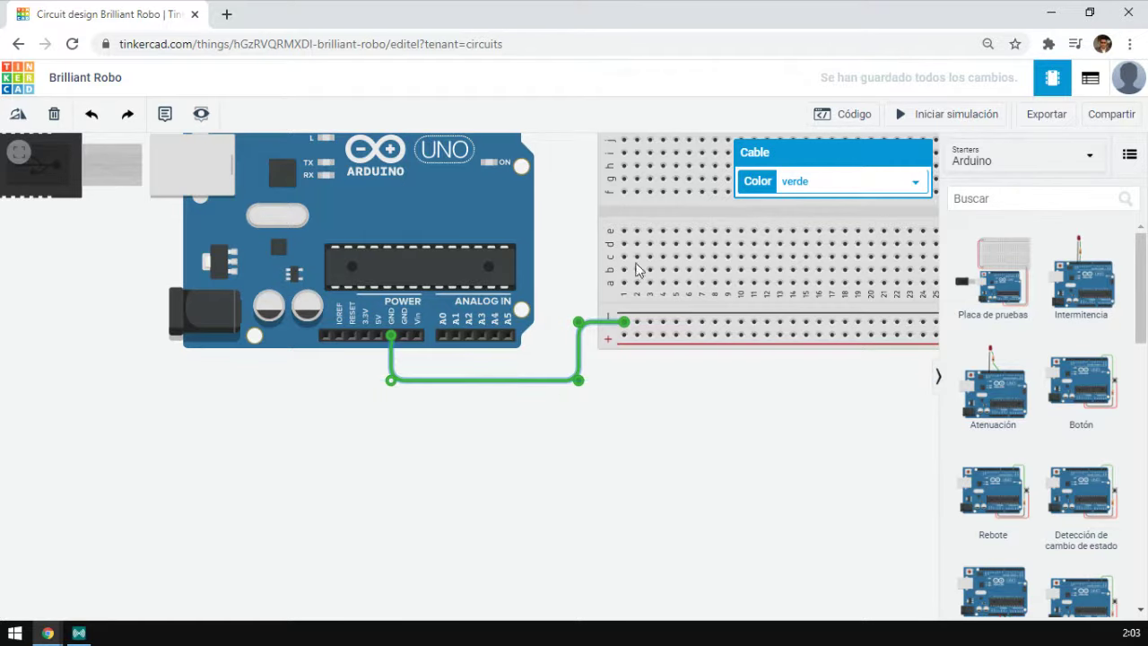
{"action": "left_click", "coordinate": [823, 185]}
{"action": "left_click", "coordinate": [826, 201]}
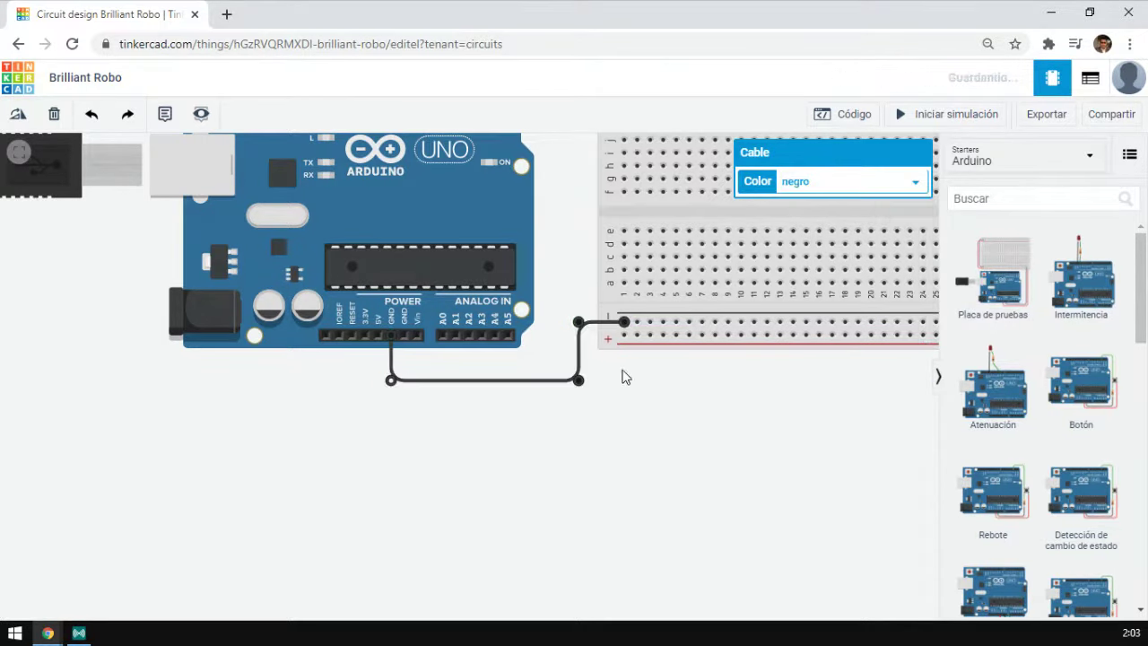
{"action": "left_click", "coordinate": [601, 424]}
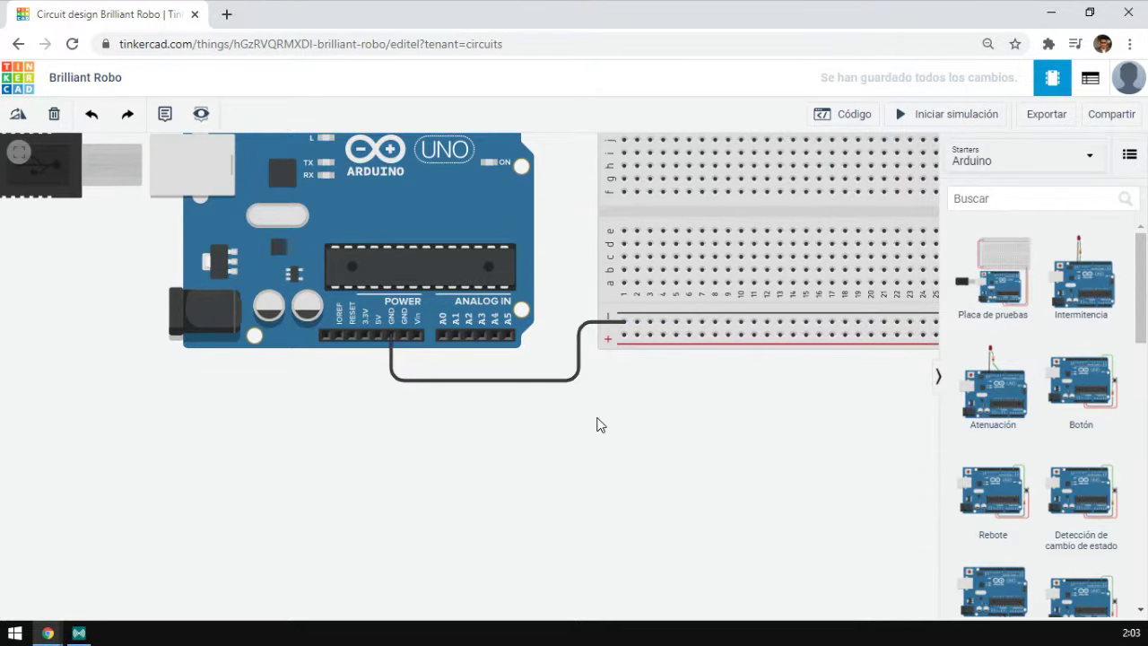
Wire the first hole of the lower positive rail to the Arduino 5V pin, route it below the black wire, and open its color choices.
{"action": "left_click", "coordinate": [629, 337]}
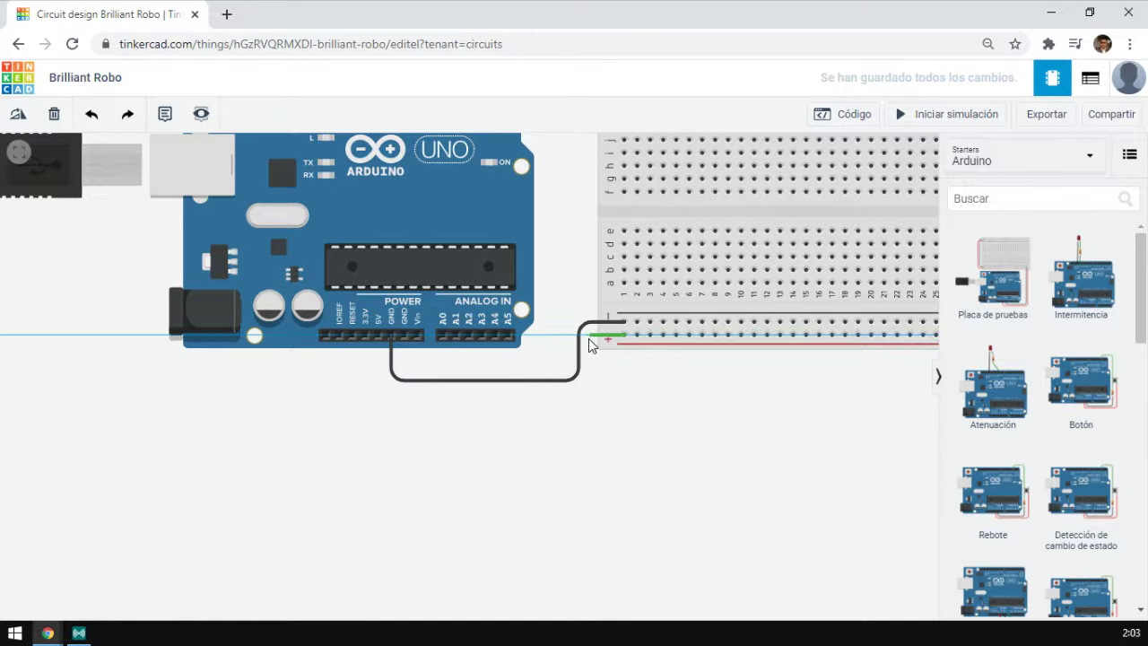
{"action": "left_click", "coordinate": [595, 338]}
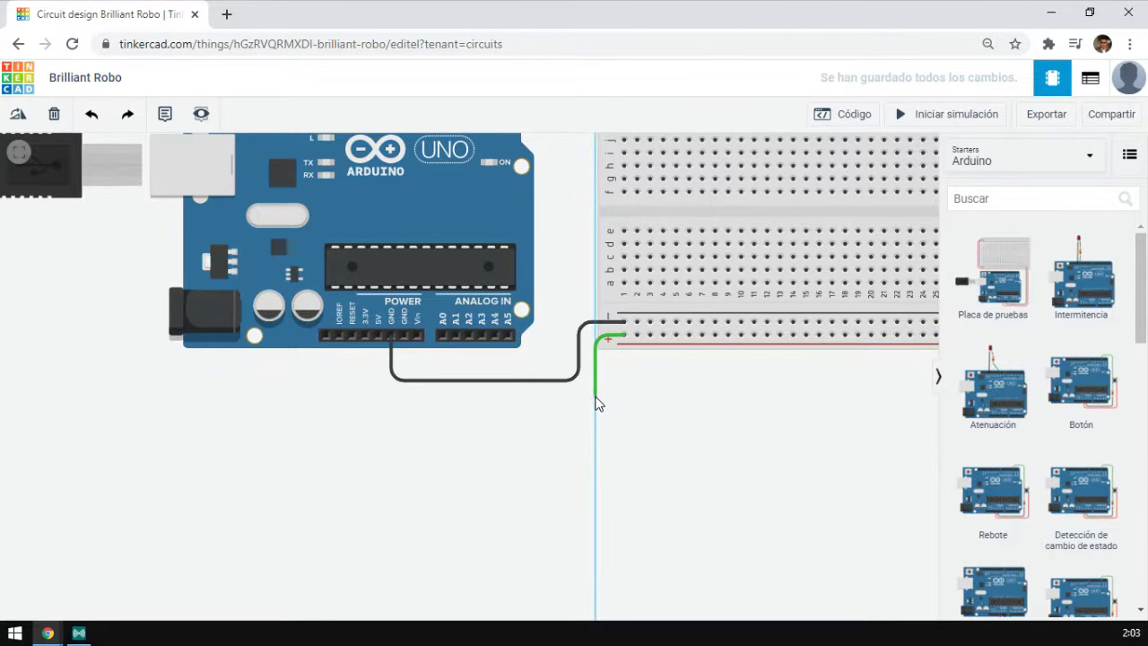
{"action": "left_click", "coordinate": [594, 395]}
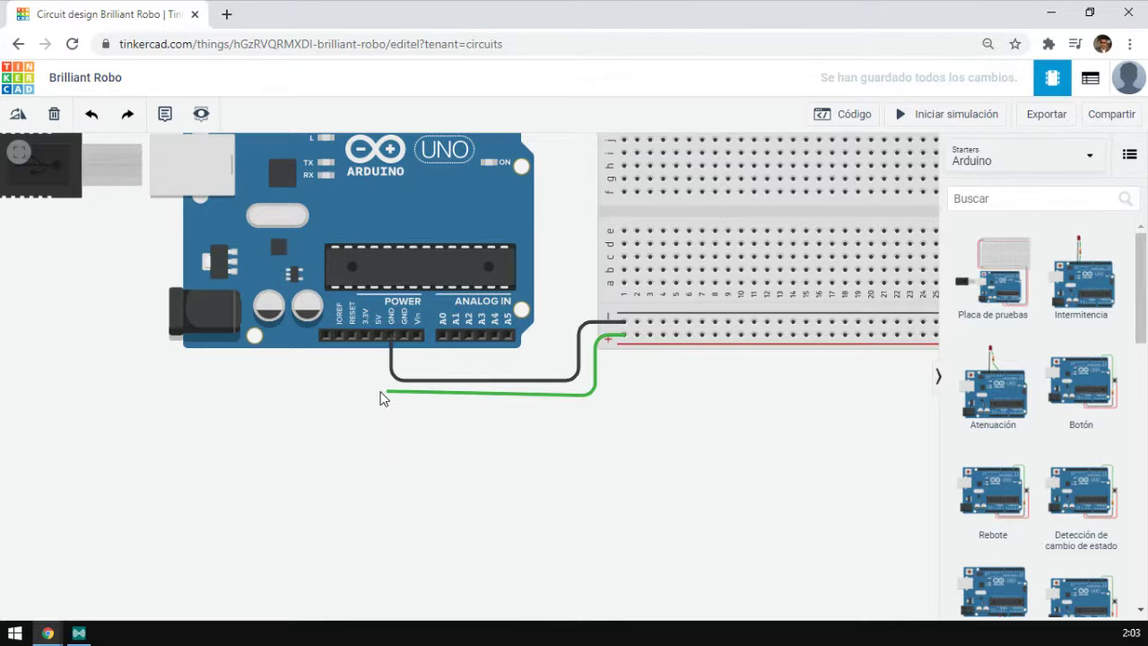
{"action": "left_click", "coordinate": [383, 395]}
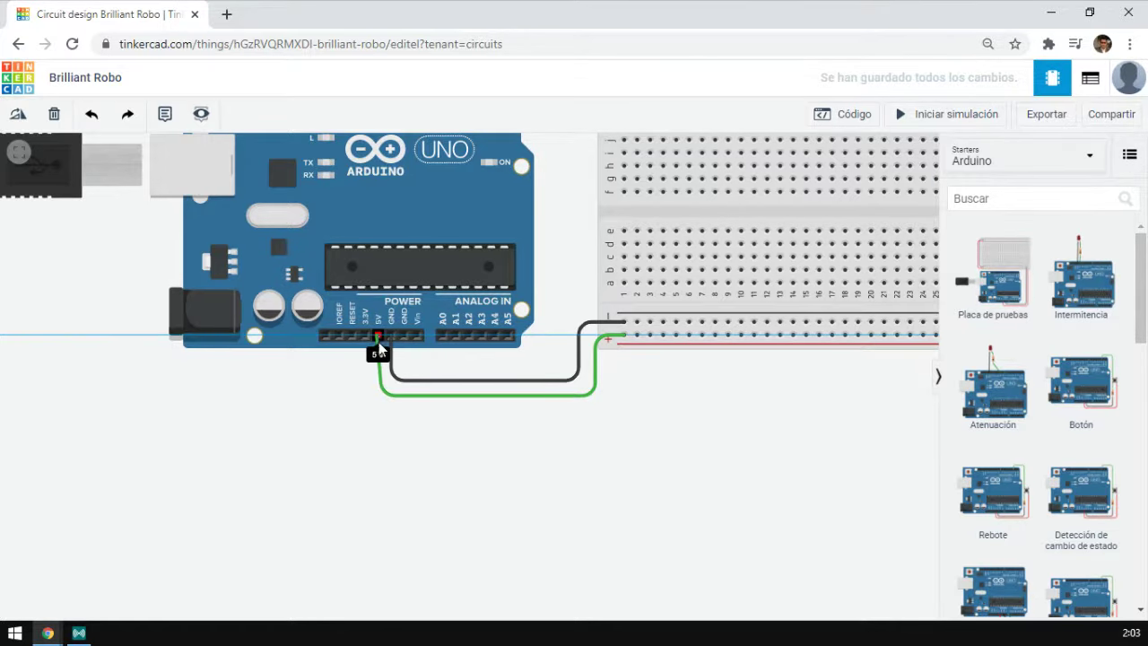
{"action": "left_click", "coordinate": [378, 341]}
{"action": "left_click_drag", "start_coordinate": [383, 397], "coordinate": [377, 395]}
{"action": "left_click", "coordinate": [914, 185]}
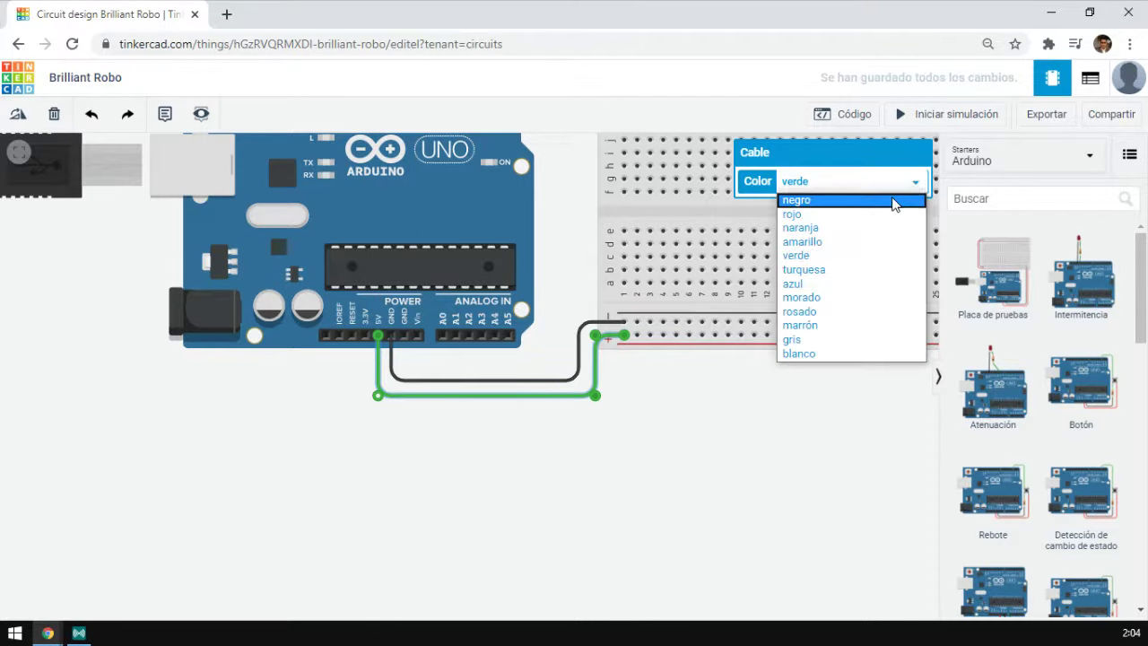